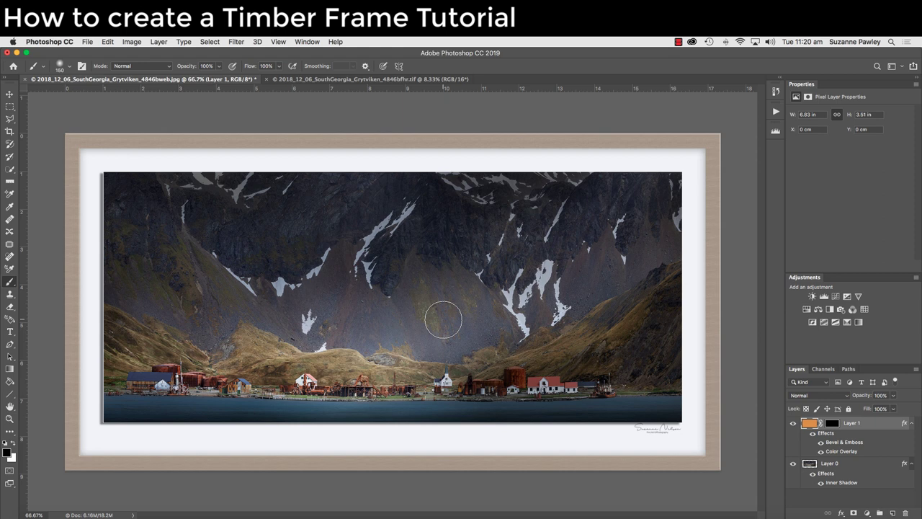
Step: Switch to the Grytviken photo and duplicate its Background layer as Layer 1
{"action": "left_click", "coordinate": [334, 81]}
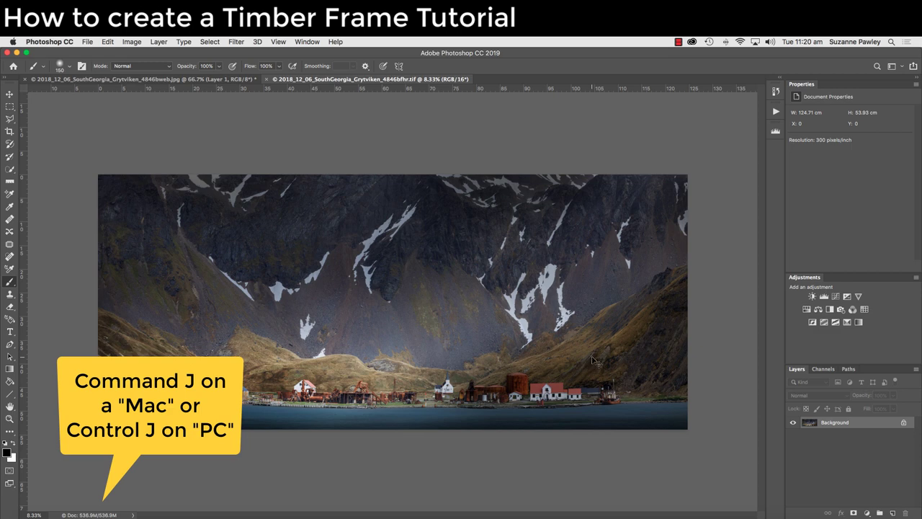
{"action": "key", "text": "super+j"}
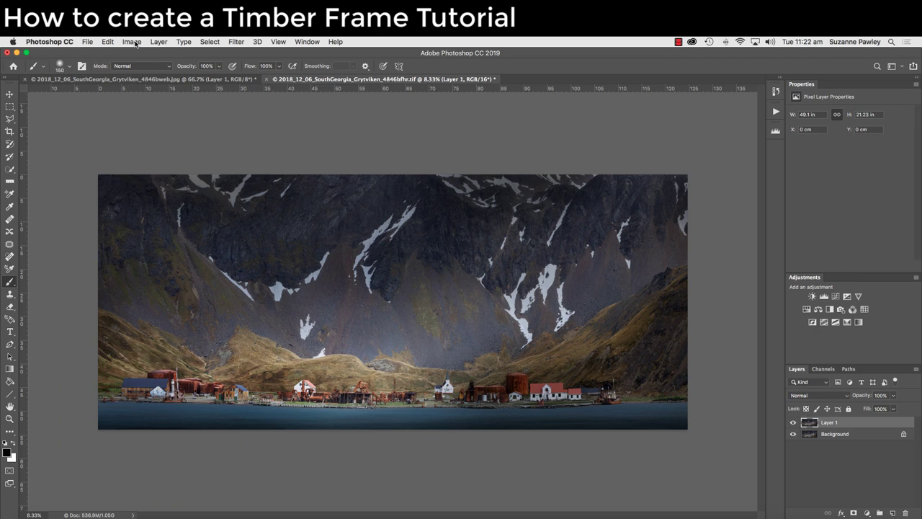
Step: Add 0.1 cm to canvas width and height, extended in #f1f1f4 off-white
{"action": "left_click", "coordinate": [134, 42]}
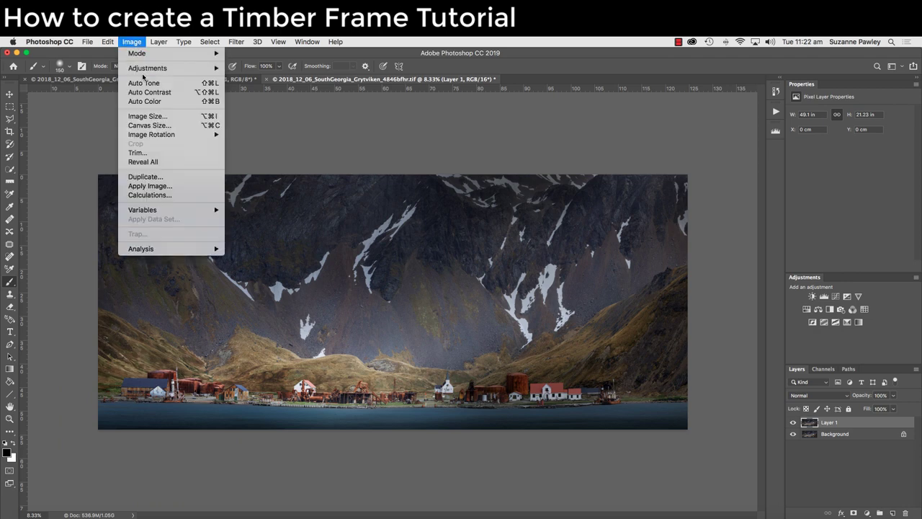
{"action": "left_click", "coordinate": [158, 125]}
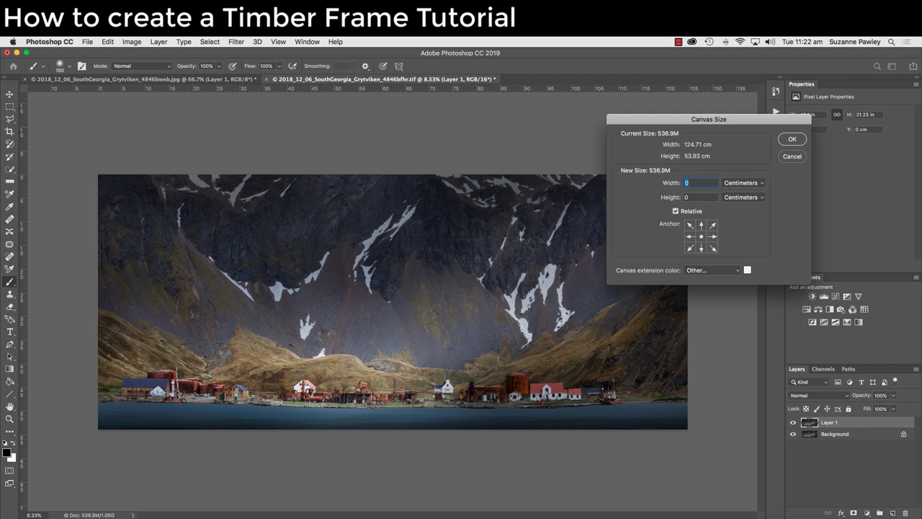
{"action": "type", "text": "0.1"}
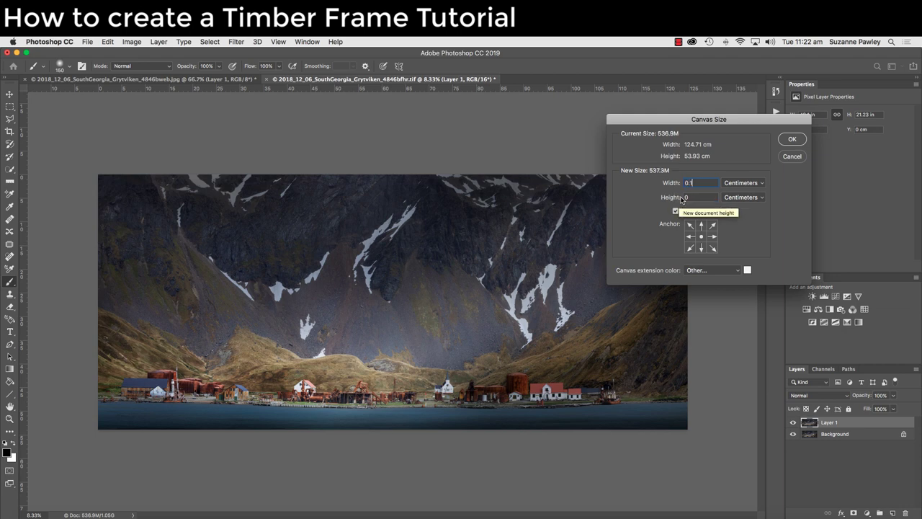
{"action": "key", "text": "Tab"}
{"action": "type", "text": "0.1"}
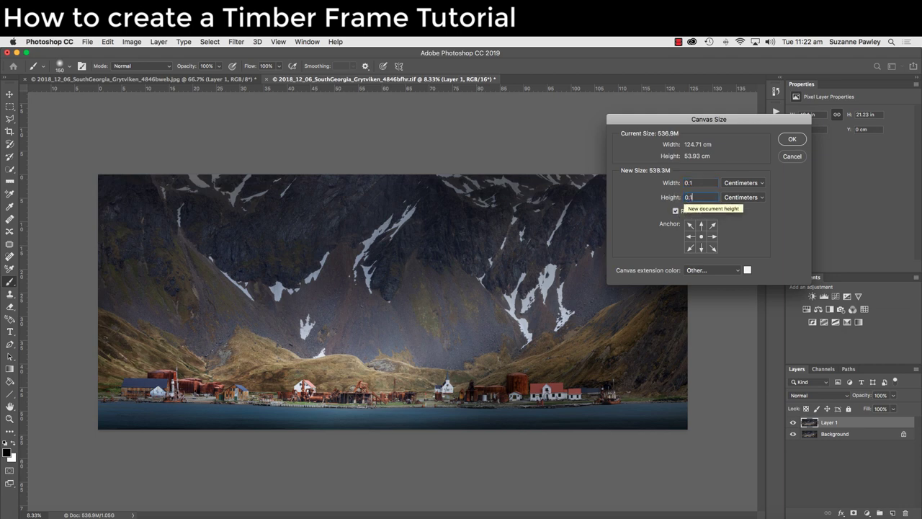
{"action": "left_click", "coordinate": [738, 274]}
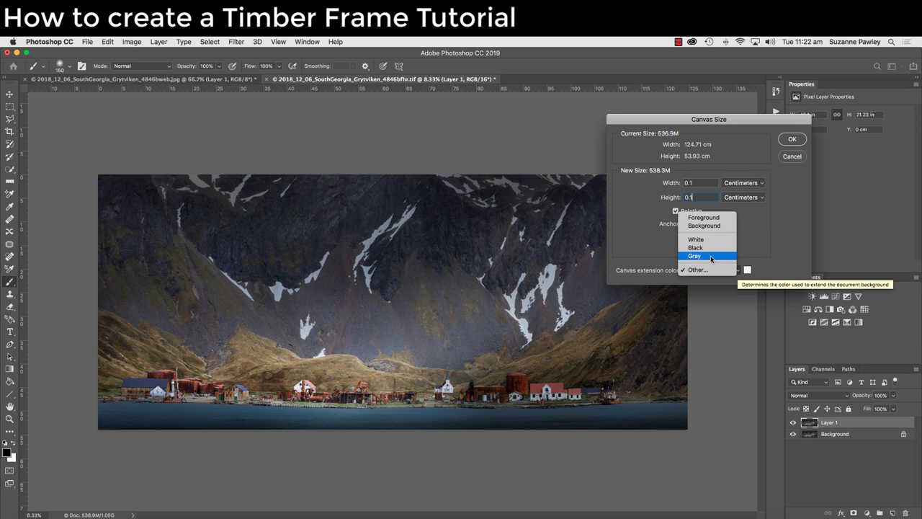
{"action": "left_click", "coordinate": [698, 269]}
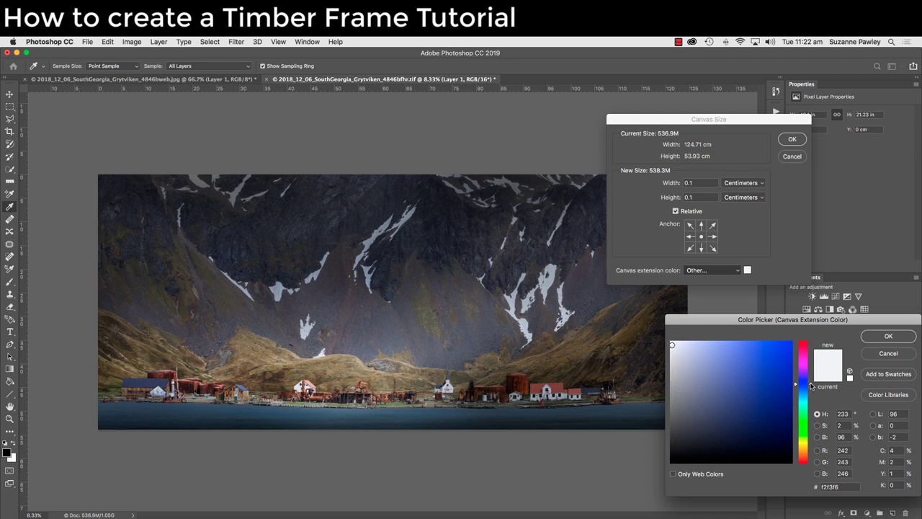
{"action": "mouse_move", "coordinate": [812, 387]}
{"action": "left_mouse_down"}
{"action": "mouse_move", "coordinate": [811, 464]}
{"action": "mouse_move", "coordinate": [811, 382]}
{"action": "left_mouse_up"}
{"action": "left_click_drag", "start_coordinate": [672, 345], "coordinate": [671, 344]}
{"action": "left_click_drag", "start_coordinate": [671, 344], "coordinate": [672, 346]}
{"action": "left_click", "coordinate": [887, 336]}
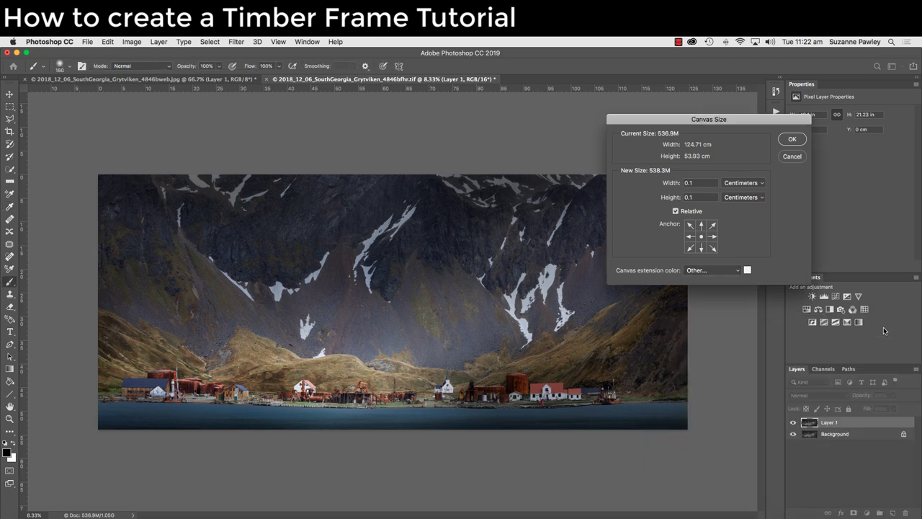
{"action": "left_click", "coordinate": [791, 140]}
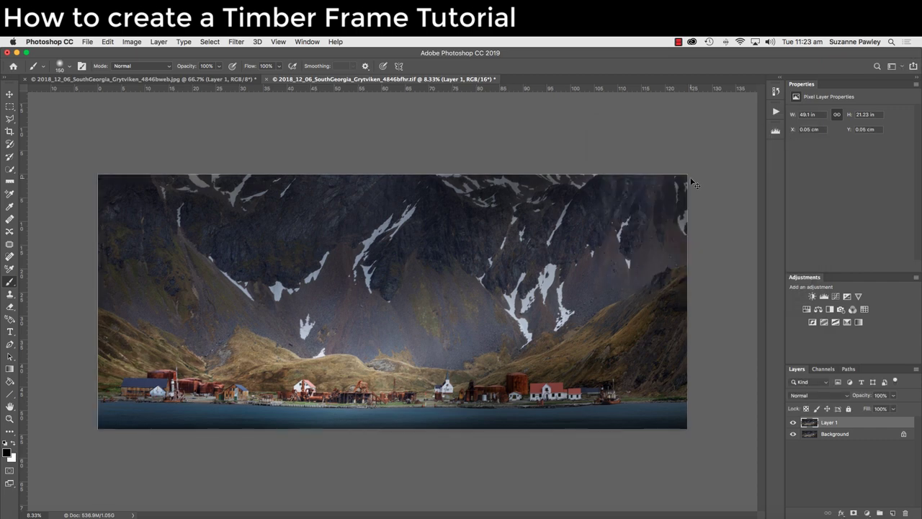
Step: Check the new edge close up, flatten the image and duplicate Background as Layer 1
{"action": "key", "text": "super+plus"}
{"action": "scroll", "coordinate": [690, 178], "scroll_direction": "up", "scroll_amount": 1}
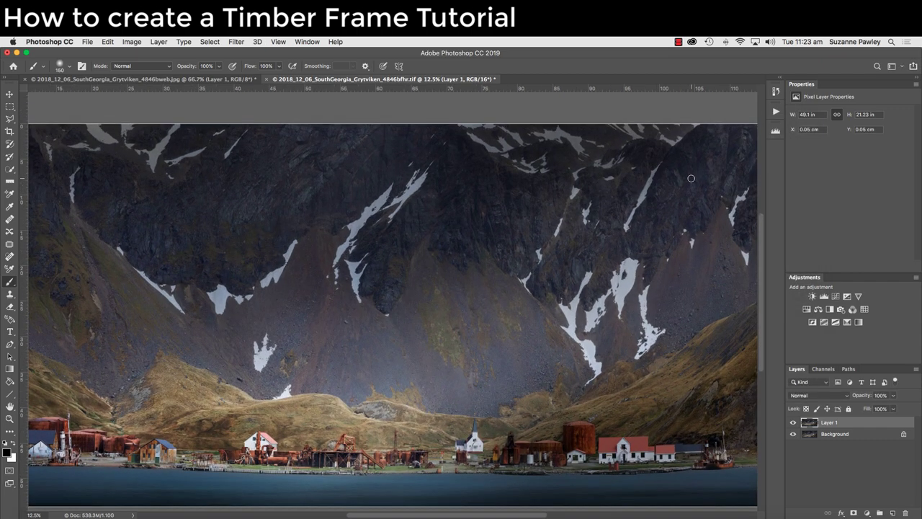
{"action": "scroll", "coordinate": [690, 178], "scroll_direction": "left", "scroll_amount": 5}
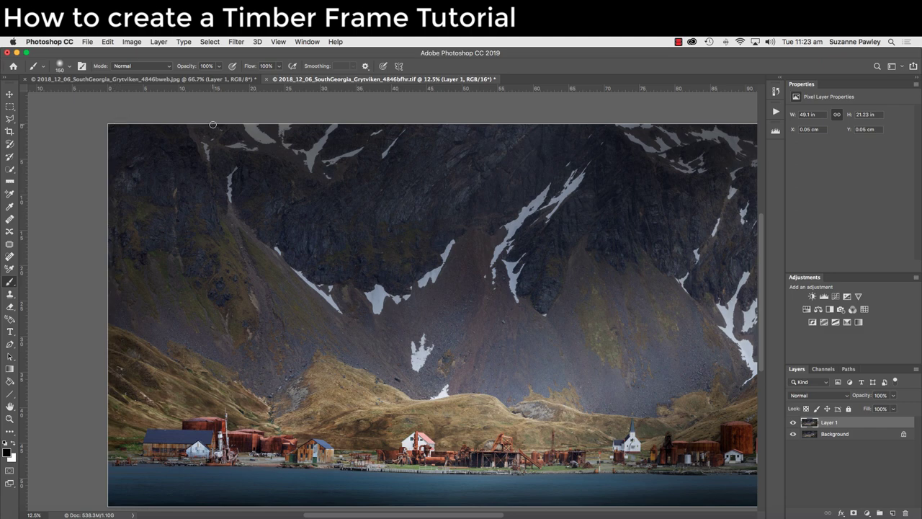
{"action": "key", "text": "super+minus"}
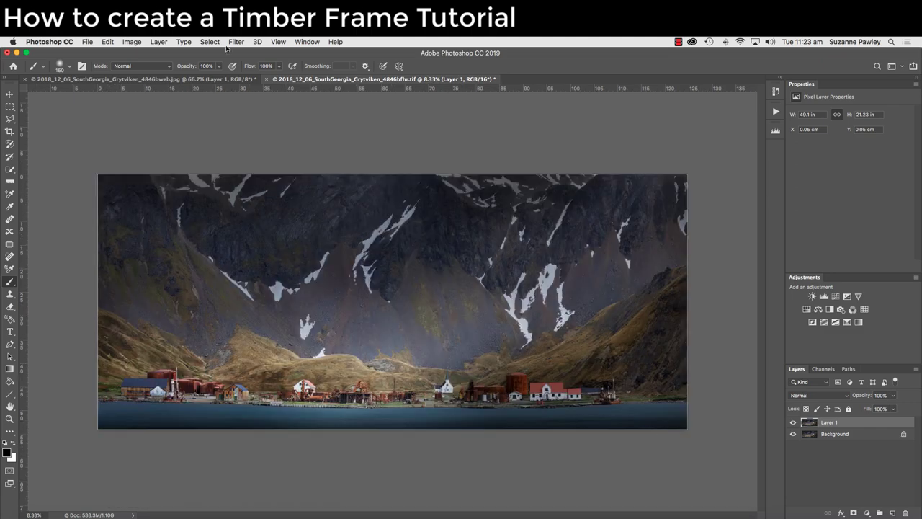
{"action": "left_click", "coordinate": [160, 42]}
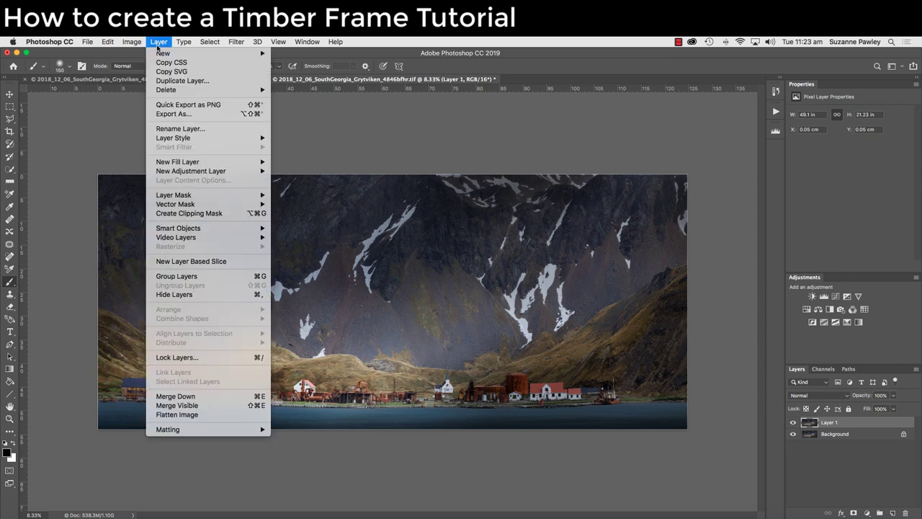
{"action": "left_click", "coordinate": [195, 415]}
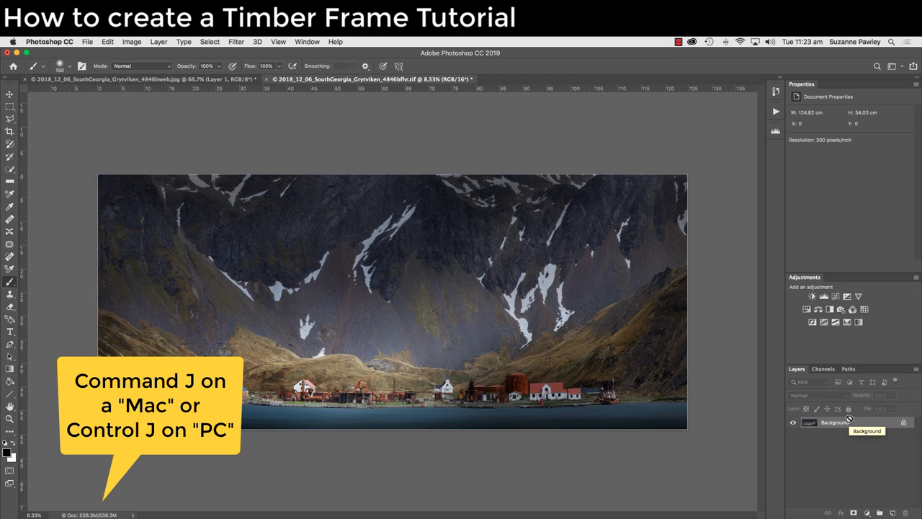
{"action": "key", "text": "super+j"}
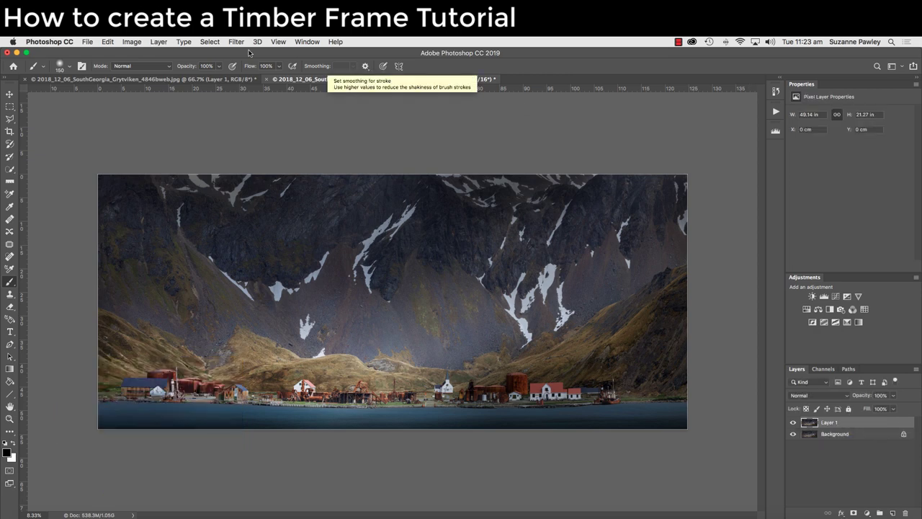
Step: Extend the canvas by 10 cm in width and height, centred around the photo
{"action": "left_click", "coordinate": [133, 43]}
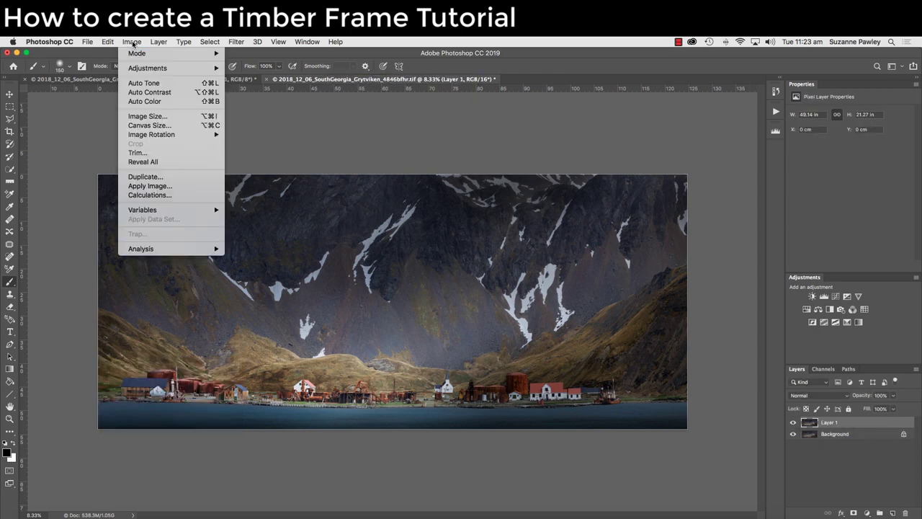
{"action": "left_click", "coordinate": [153, 126]}
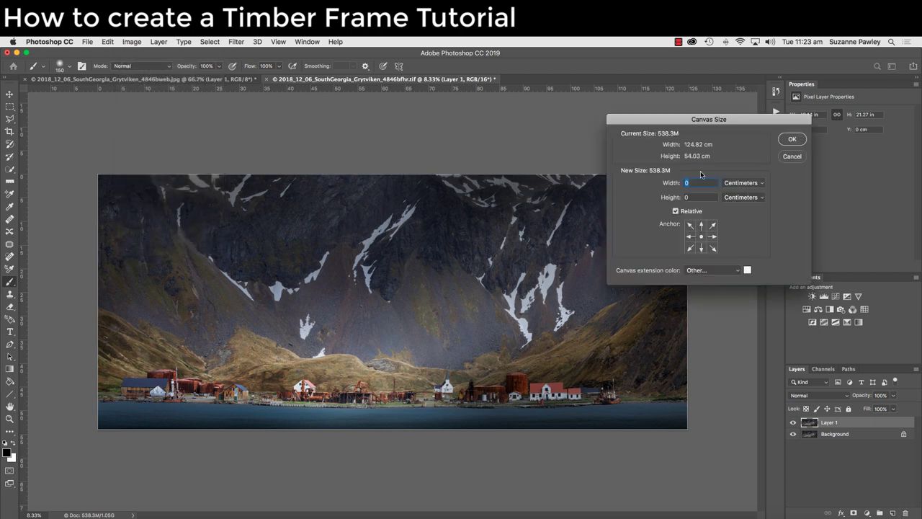
{"action": "type", "text": "1010"}
{"action": "left_click", "coordinate": [789, 141]}
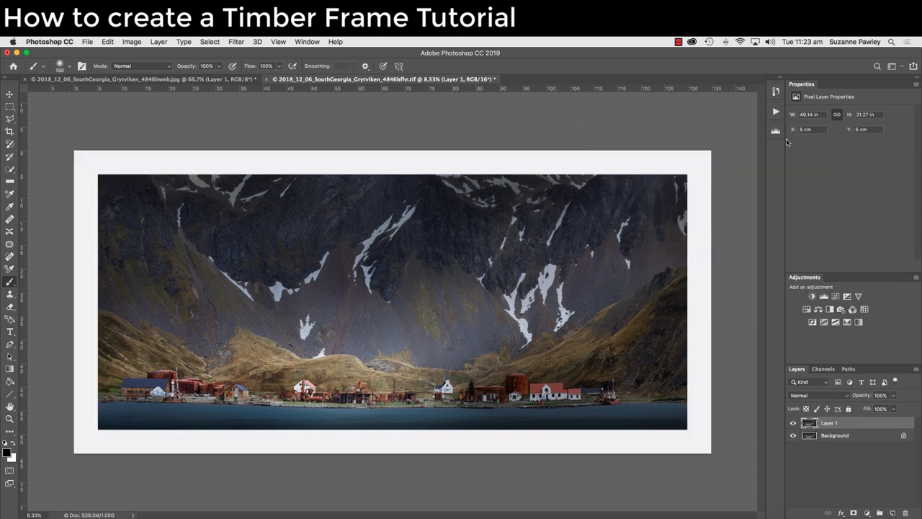
Step: Add 2 cm of canvas height at the bottom, with the image anchored to the top
{"action": "left_click", "coordinate": [132, 42]}
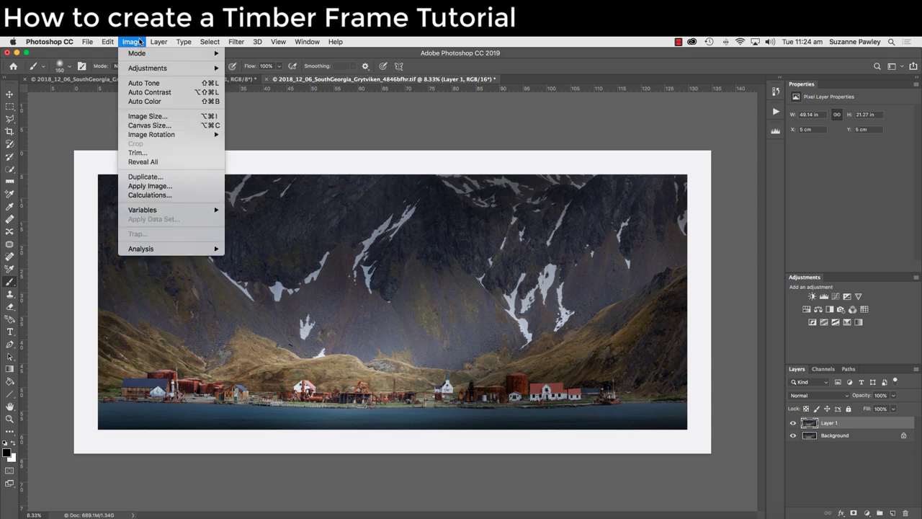
{"action": "left_click", "coordinate": [147, 124]}
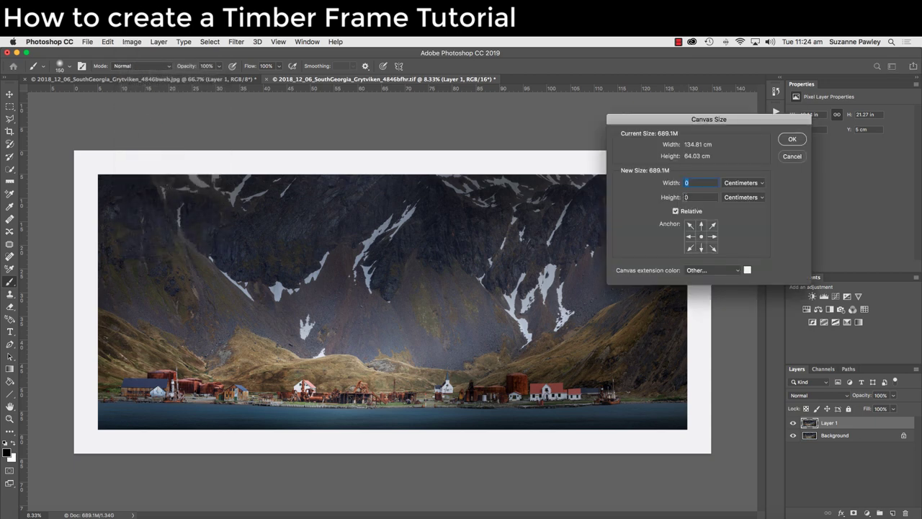
{"action": "left_click", "coordinate": [700, 196]}
{"action": "type", "text": "2"}
{"action": "left_click", "coordinate": [701, 225]}
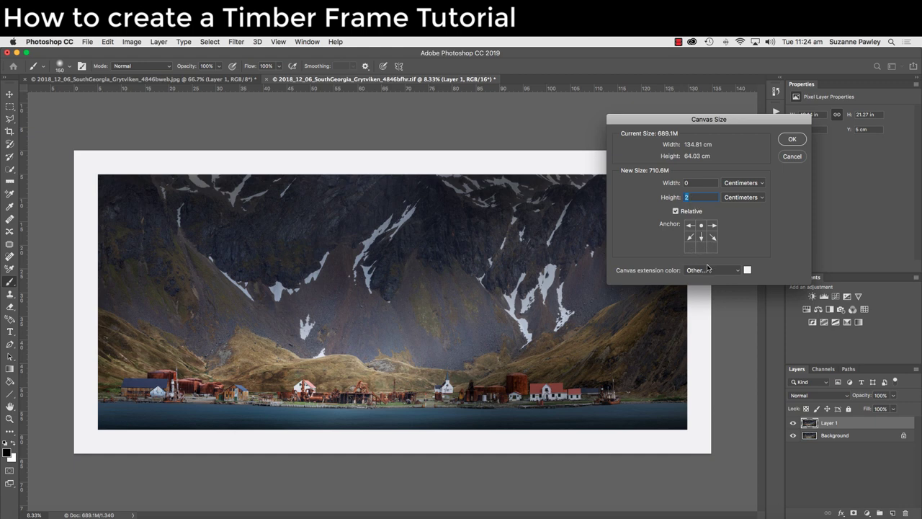
{"action": "left_click", "coordinate": [793, 140]}
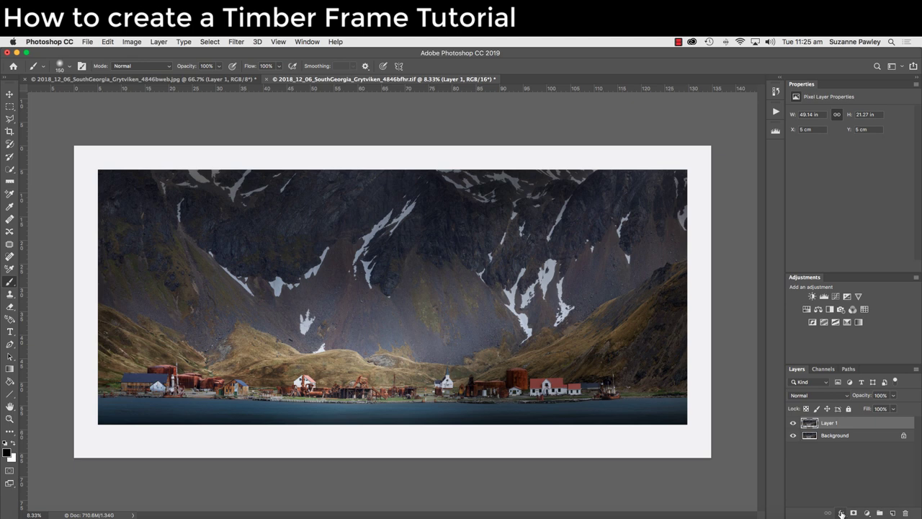
Step: Add a Multiply drop shadow to Layer 1 at 51% opacity and 118 px distance
{"action": "left_click", "coordinate": [840, 513]}
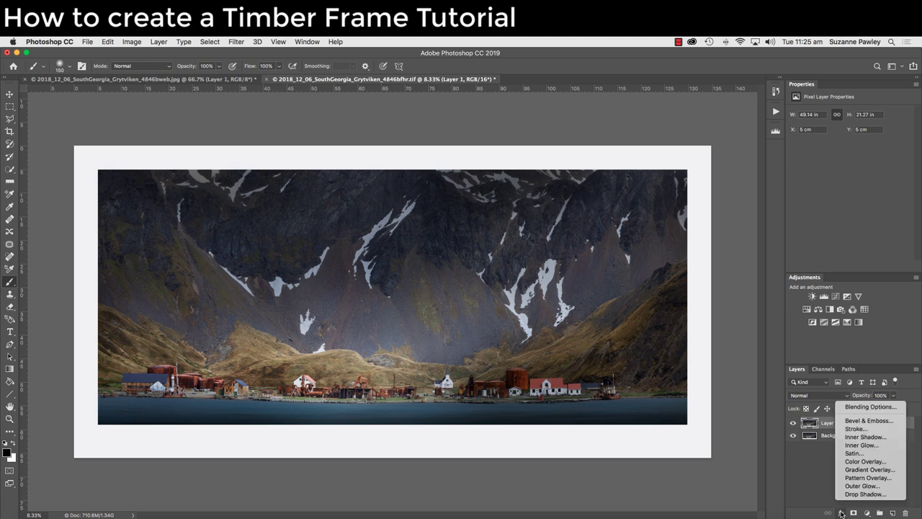
{"action": "left_click", "coordinate": [852, 494]}
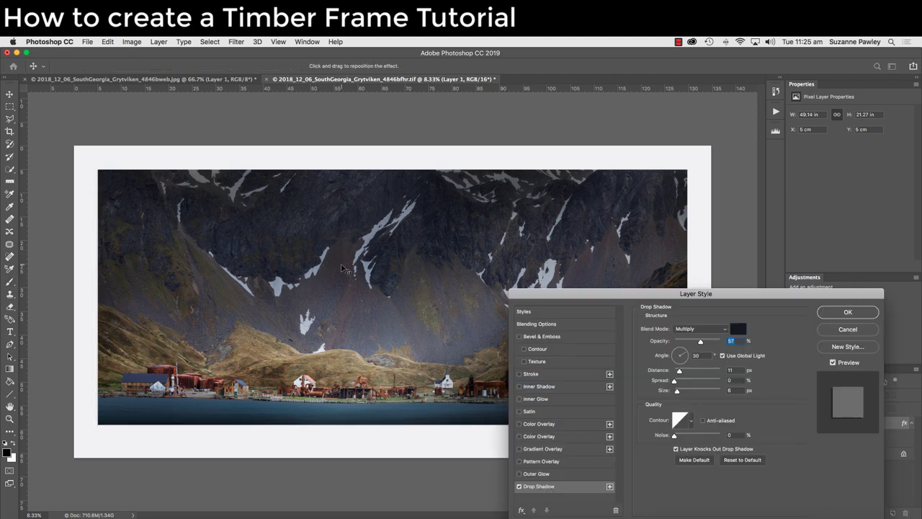
{"action": "left_click_drag", "start_coordinate": [344, 268], "coordinate": [343, 272]}
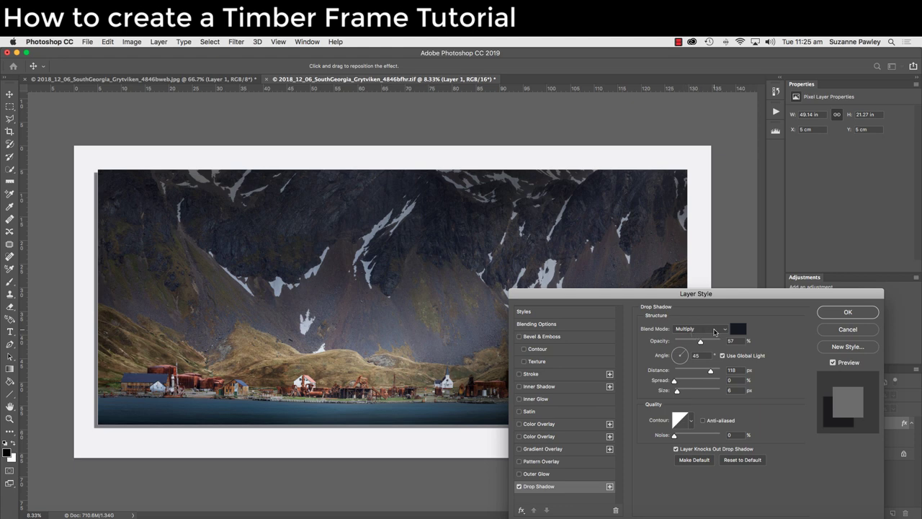
{"action": "mouse_move", "coordinate": [700, 342]}
{"action": "left_mouse_down"}
{"action": "mouse_move", "coordinate": [690, 344]}
{"action": "mouse_move", "coordinate": [698, 343]}
{"action": "left_mouse_up"}
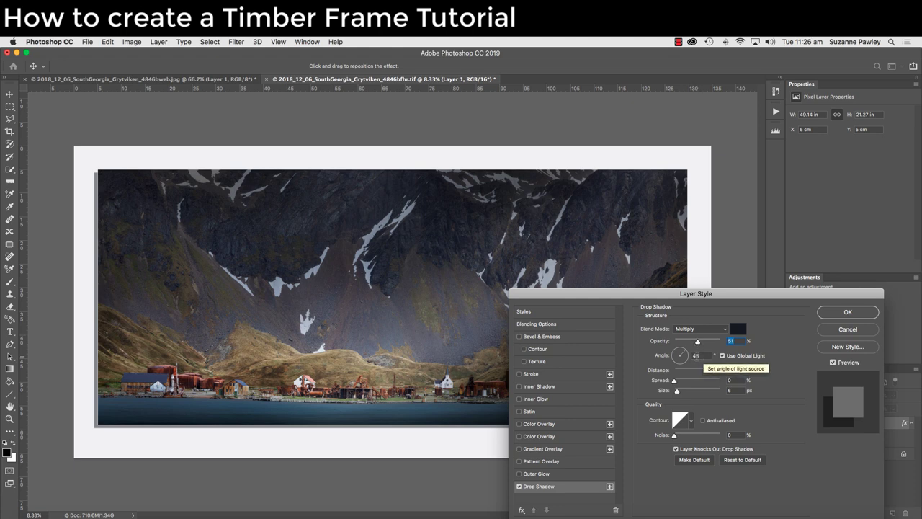
Step: Set the drop shadow to 47° angle, 91 px distance, 7% spread, 13 px size and apply it
{"action": "key", "text": "Tab"}
{"action": "left_click", "coordinate": [682, 355]}
{"action": "left_click_drag", "start_coordinate": [682, 355], "coordinate": [685, 355]}
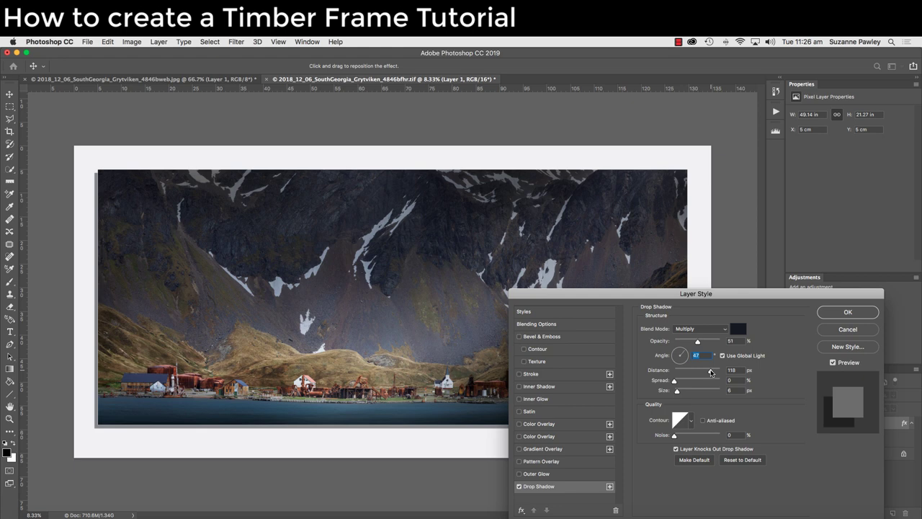
{"action": "mouse_move", "coordinate": [710, 371]}
{"action": "left_mouse_down"}
{"action": "mouse_move", "coordinate": [701, 372]}
{"action": "mouse_move", "coordinate": [724, 373]}
{"action": "mouse_move", "coordinate": [707, 372]}
{"action": "left_mouse_up"}
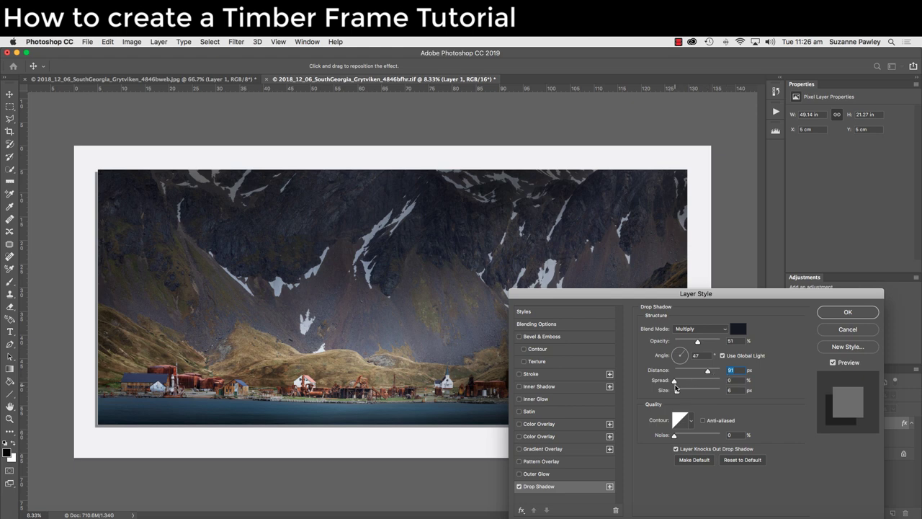
{"action": "mouse_move", "coordinate": [675, 382]}
{"action": "left_mouse_down"}
{"action": "mouse_move", "coordinate": [703, 387]}
{"action": "mouse_move", "coordinate": [678, 387]}
{"action": "left_mouse_up"}
{"action": "mouse_move", "coordinate": [677, 391]}
{"action": "left_mouse_down"}
{"action": "mouse_move", "coordinate": [724, 395]}
{"action": "mouse_move", "coordinate": [679, 394]}
{"action": "left_mouse_up"}
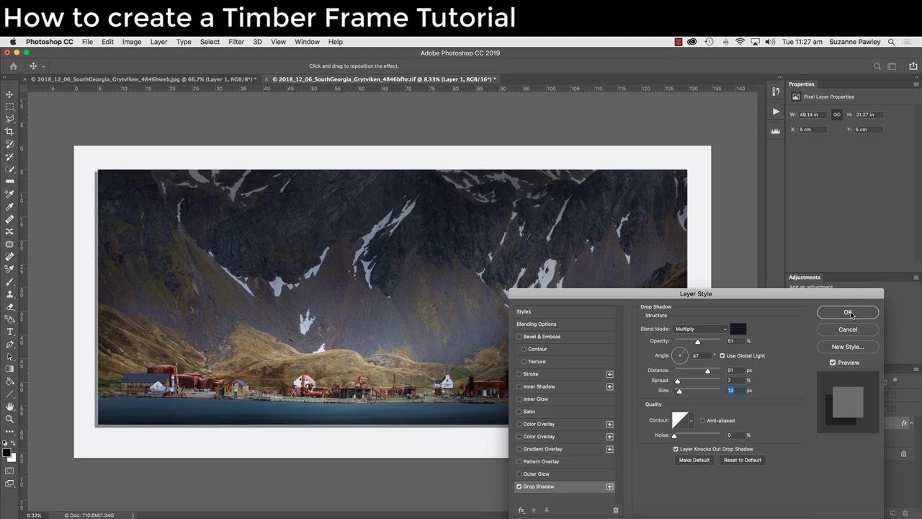
{"action": "left_click", "coordinate": [848, 312]}
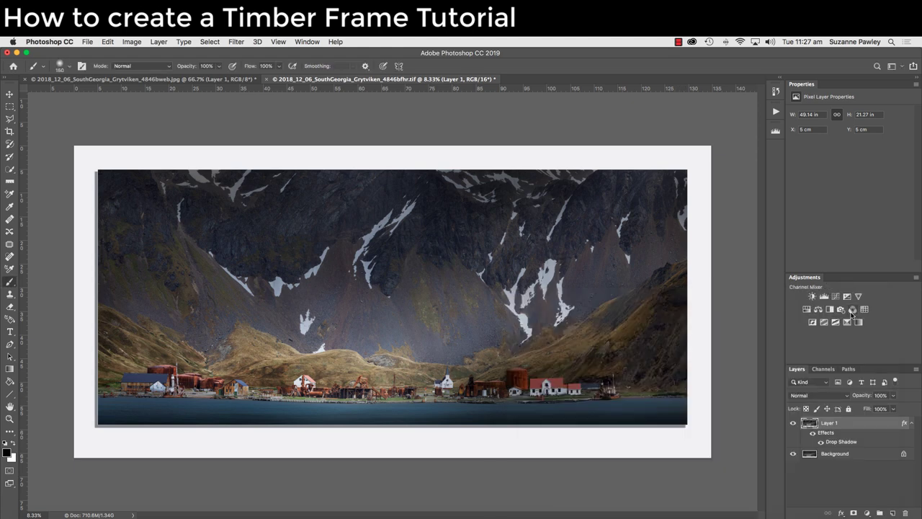
Step: Add a new empty Layer 2 and select the signature brush preset
{"action": "left_click", "coordinate": [892, 513]}
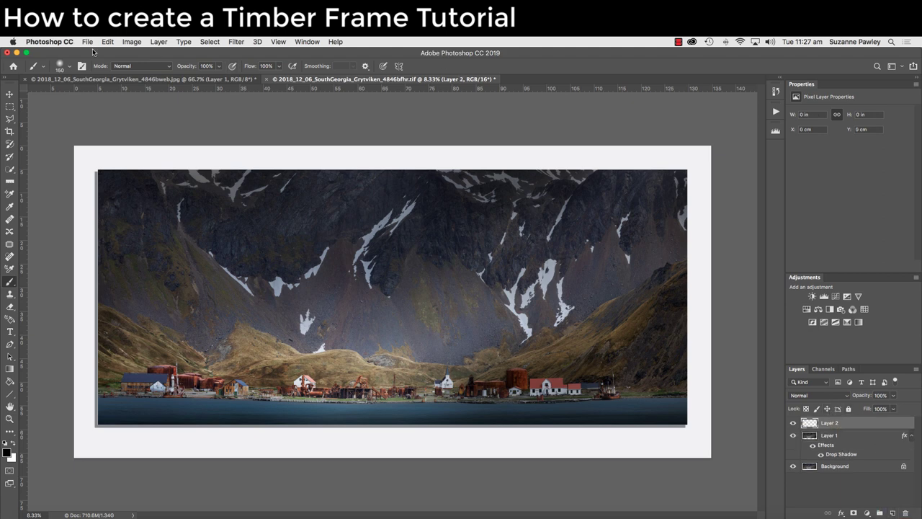
{"action": "left_click", "coordinate": [70, 67]}
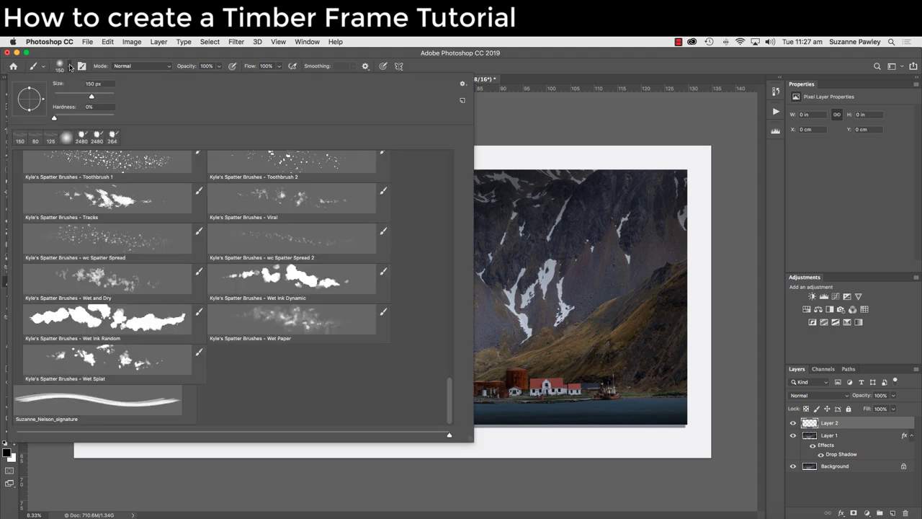
{"action": "left_click", "coordinate": [123, 405]}
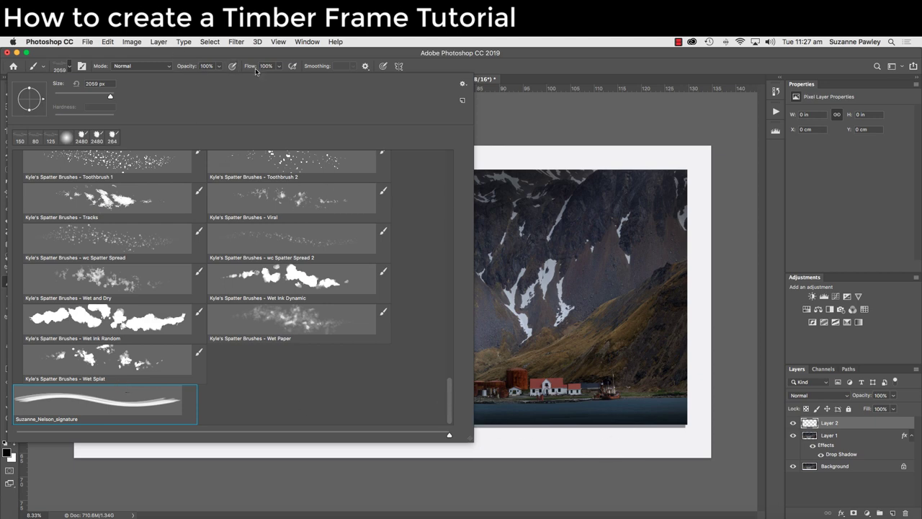
{"action": "left_click", "coordinate": [647, 432]}
{"action": "left_click", "coordinate": [70, 70]}
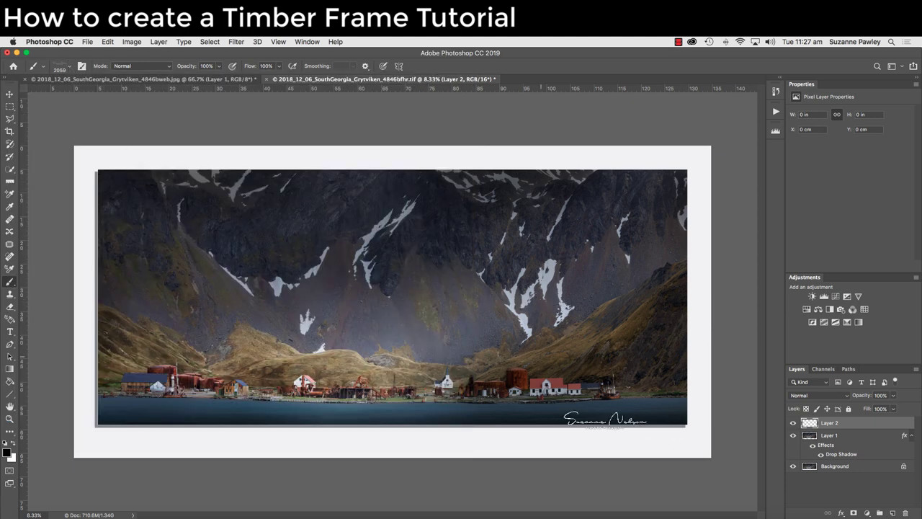
Step: Stamp a smaller signature on the mount below the photo's bottom-right corner
{"action": "left_click", "coordinate": [653, 440]}
{"action": "key", "text": "super+z"}
{"action": "key", "text": "bracketleft"}
{"action": "key", "text": "bracketleft"}
{"action": "key", "text": "bracketleft"}
{"action": "key", "text": "bracketleft"}
{"action": "key", "text": "bracketleft"}
{"action": "key", "text": "bracketleft"}
{"action": "key", "text": "bracketleft"}
{"action": "key", "text": "bracketleft"}
{"action": "key", "text": "bracketleft"}
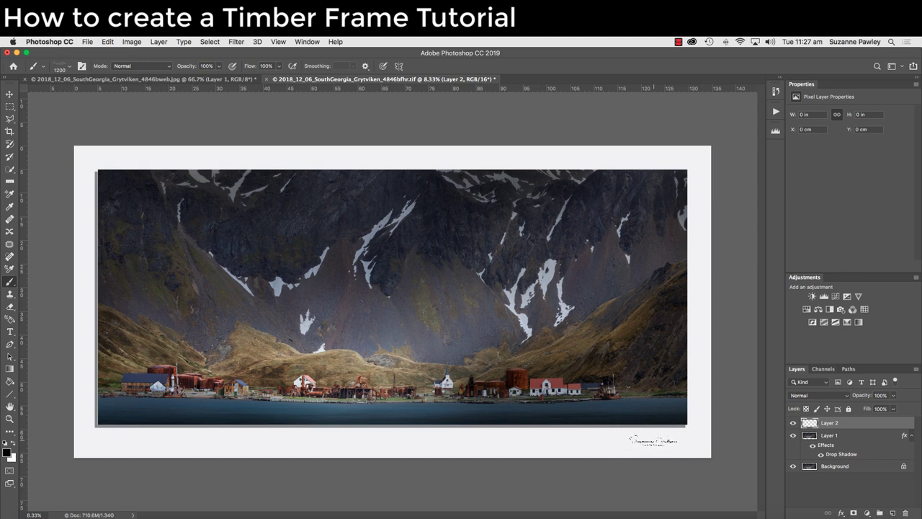
{"action": "key", "text": "super+equal"}
{"action": "key", "text": "super+equal"}
{"action": "scroll", "coordinate": [658, 430], "scroll_direction": "down", "scroll_amount": 3}
{"action": "scroll", "coordinate": [658, 430], "scroll_direction": "right", "scroll_amount": 2}
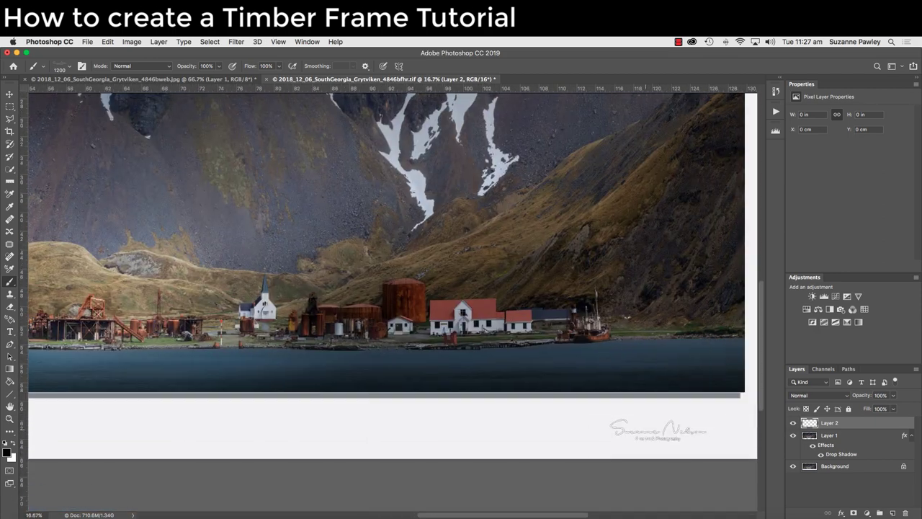
{"action": "scroll", "coordinate": [658, 429], "scroll_direction": "right", "scroll_amount": 3}
{"action": "left_click", "coordinate": [545, 410]}
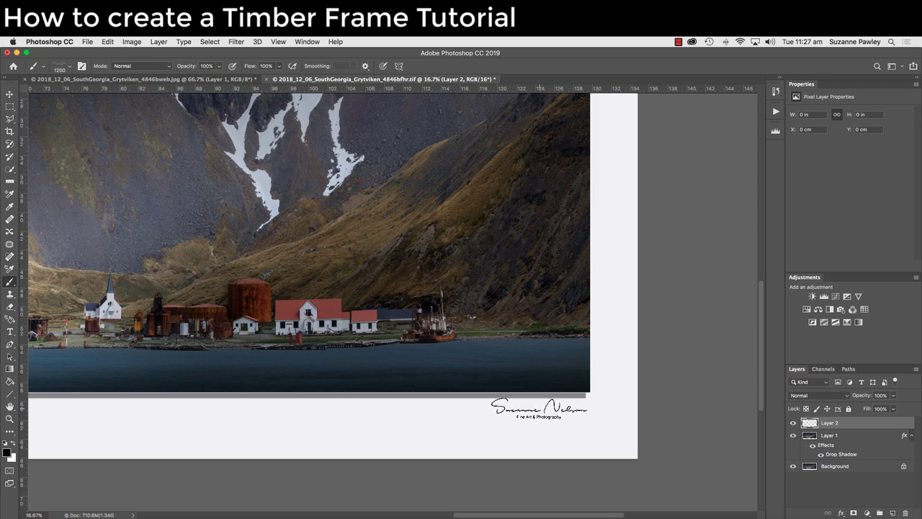
{"action": "left_click", "coordinate": [540, 407]}
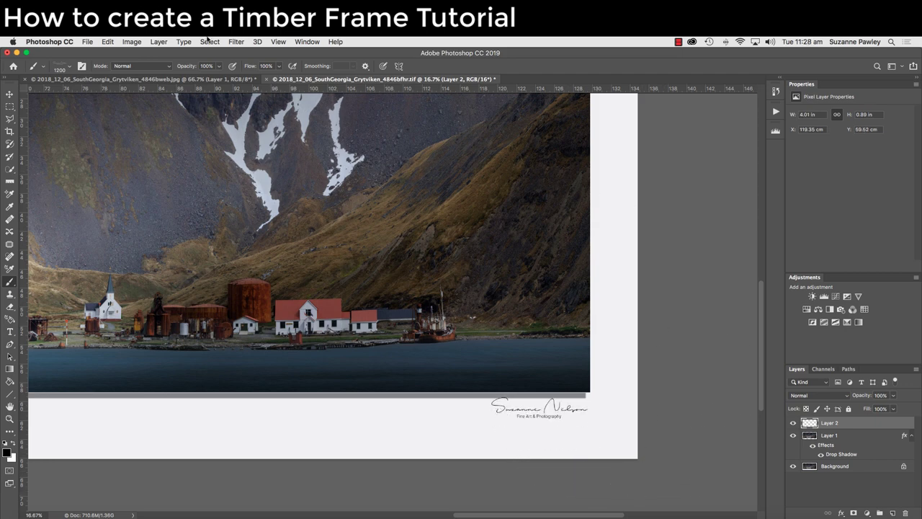
{"action": "key", "text": "super+minus"}
{"action": "key", "text": "super+minus"}
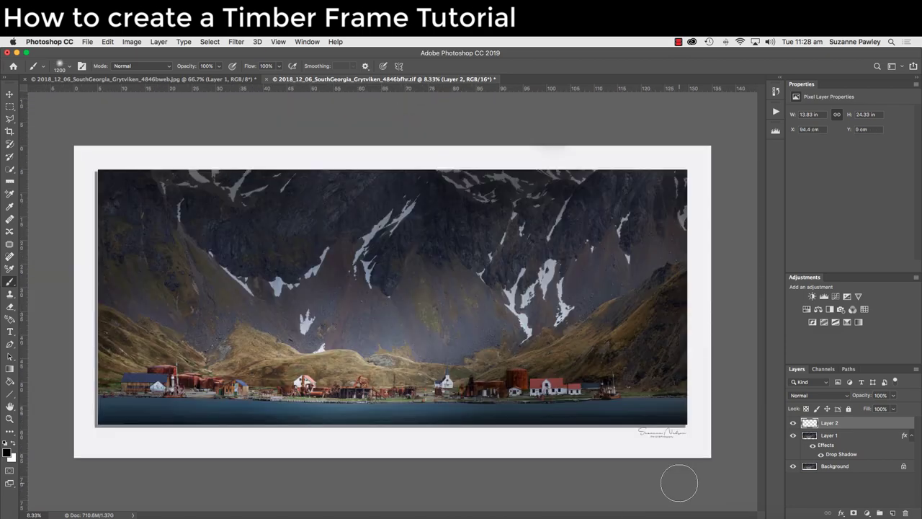
Step: Flatten the framed print and resize it to 2048 × 1003 px
{"action": "left_click", "coordinate": [164, 42]}
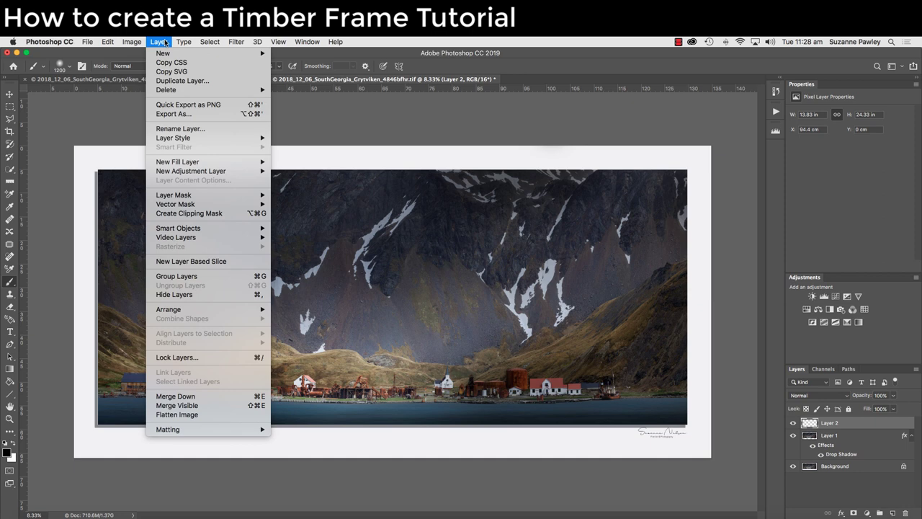
{"action": "left_click", "coordinate": [213, 416]}
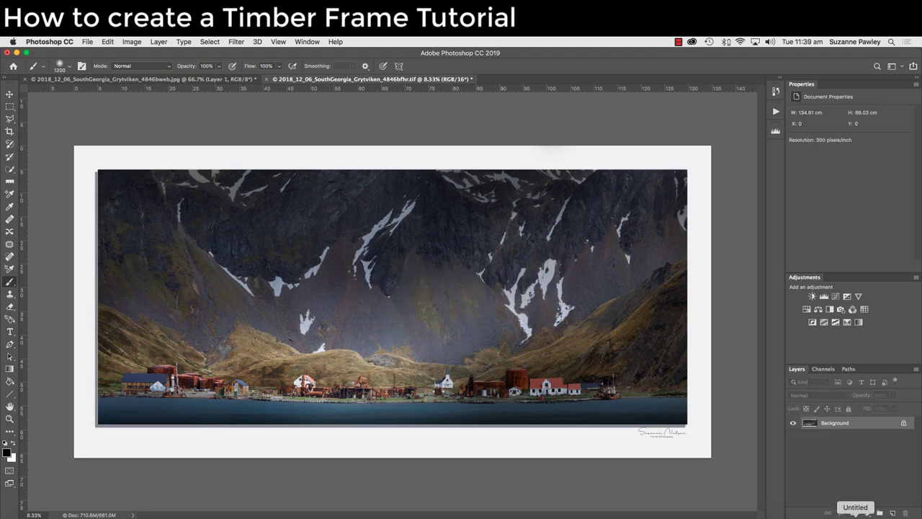
{"action": "left_click", "coordinate": [132, 42]}
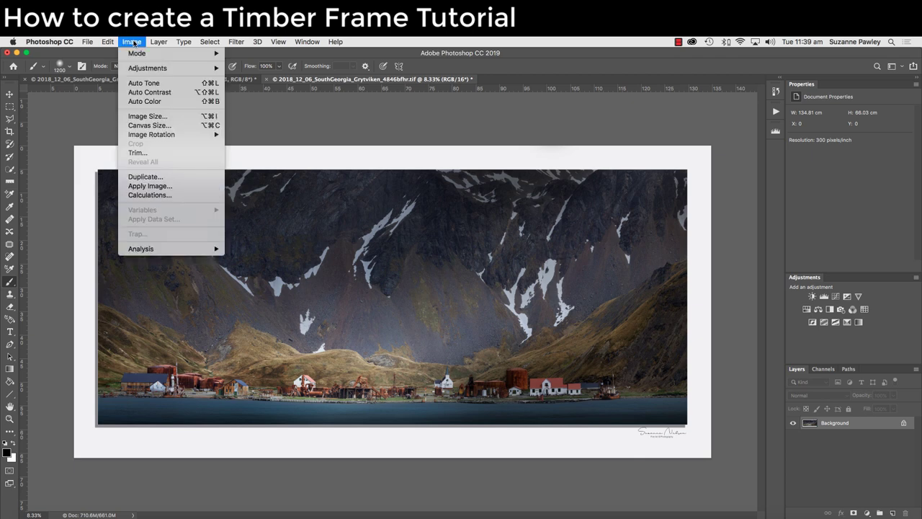
{"action": "left_click", "coordinate": [147, 116]}
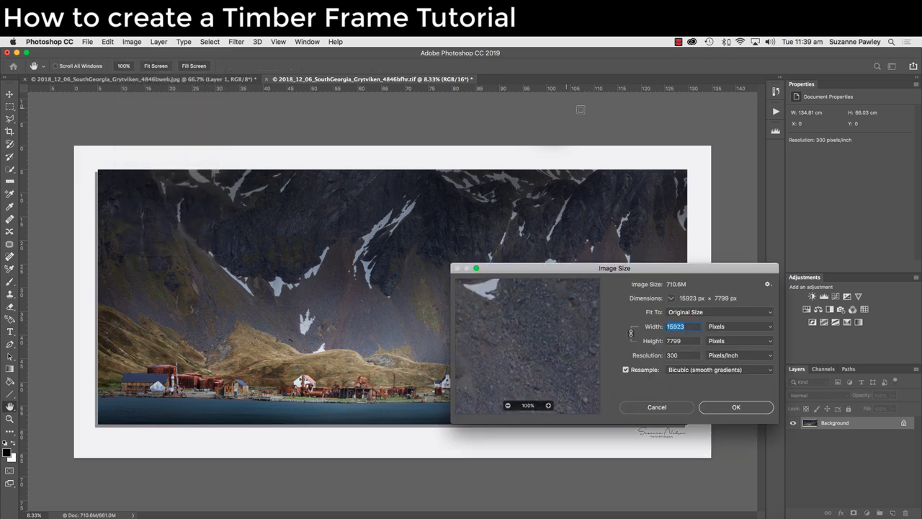
{"action": "type", "text": "2048"}
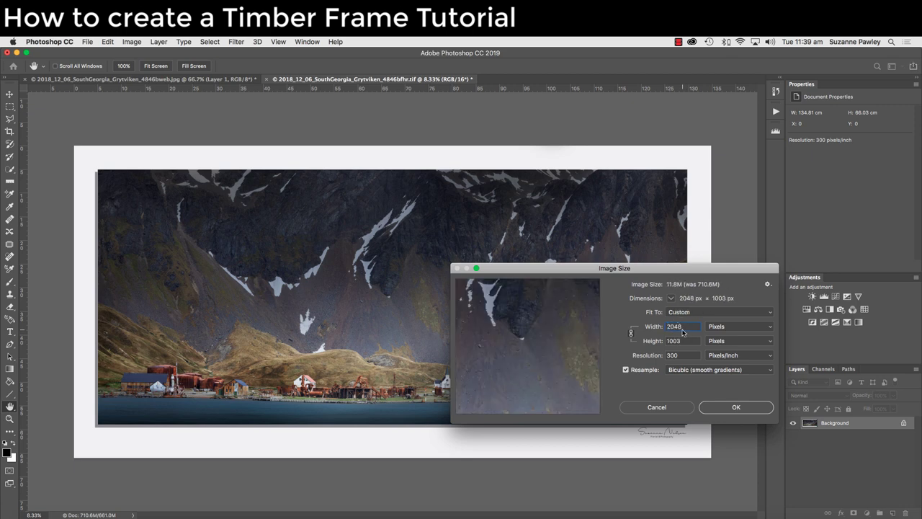
{"action": "left_click", "coordinate": [739, 408]}
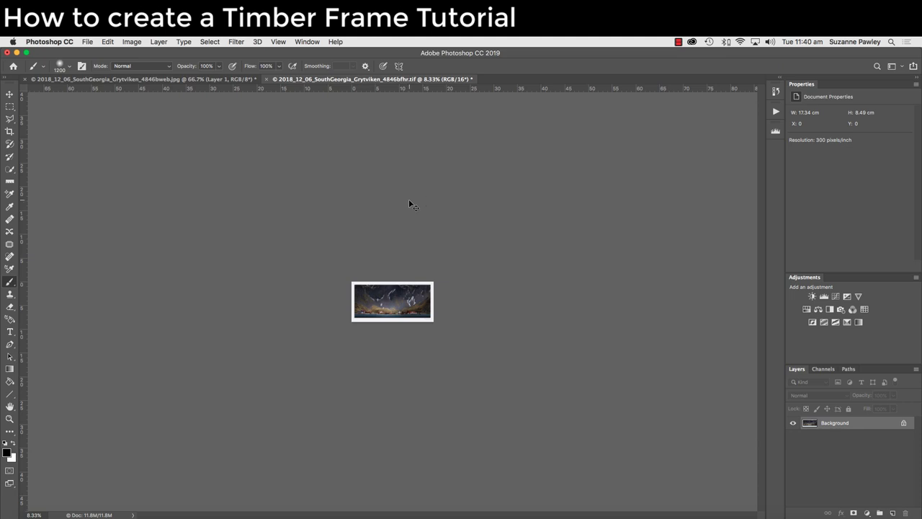
{"action": "key", "text": "super+equal"}
{"action": "key", "text": "super+equal"}
{"action": "key", "text": "super+equal"}
{"action": "key", "text": "super+equal"}
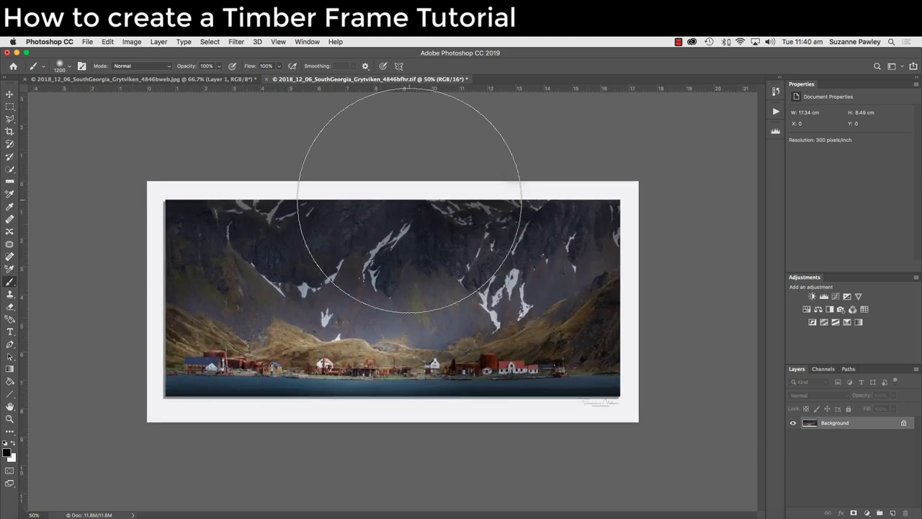
Step: Convert Background to Layer 0 and enlarge the canvas by 100 pixels in width and height
{"action": "double_click", "coordinate": [830, 424]}
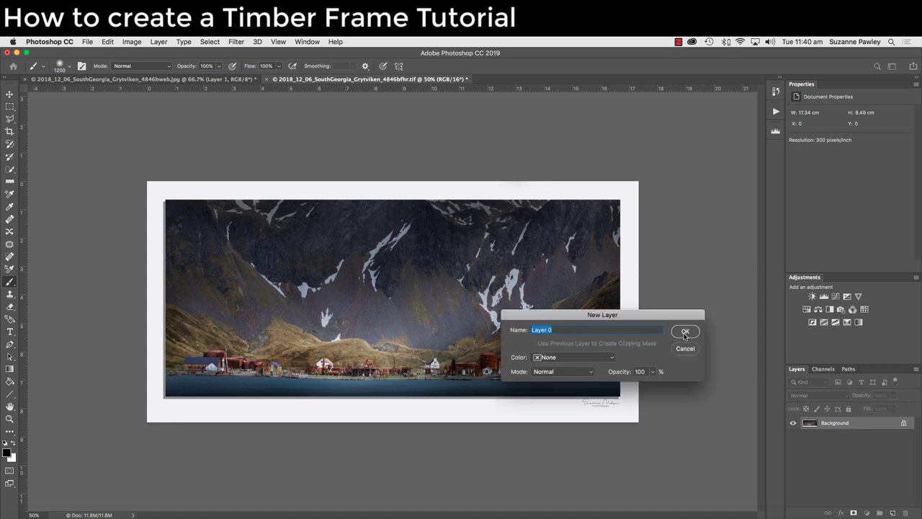
{"action": "left_click", "coordinate": [685, 332]}
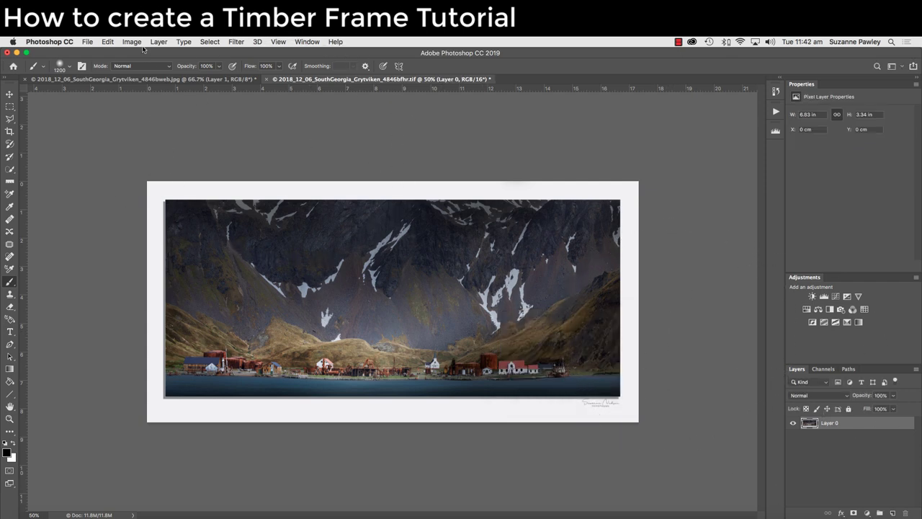
{"action": "left_click", "coordinate": [132, 42]}
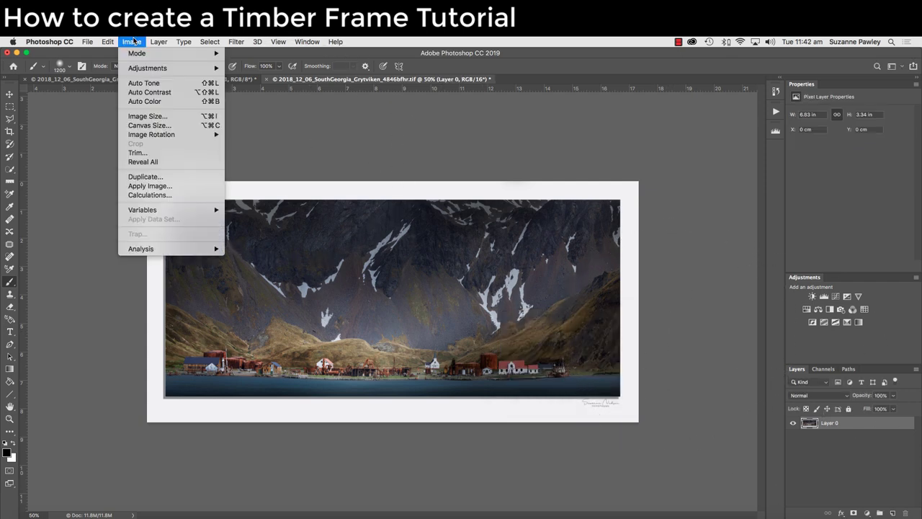
{"action": "left_click", "coordinate": [157, 126]}
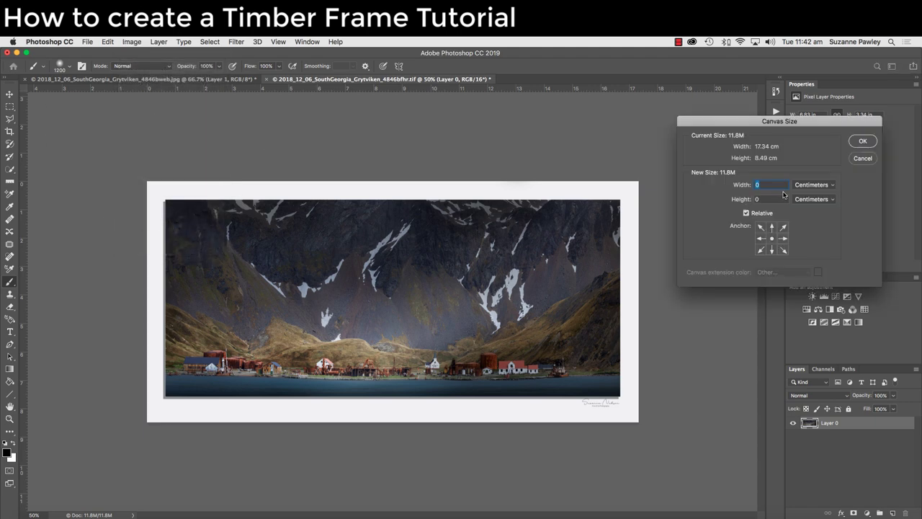
{"action": "left_click", "coordinate": [833, 186]}
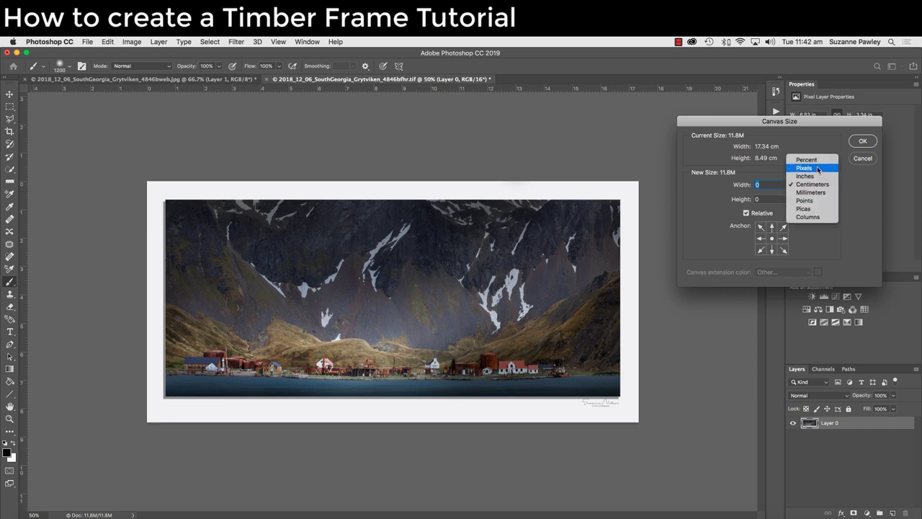
{"action": "left_click", "coordinate": [818, 168]}
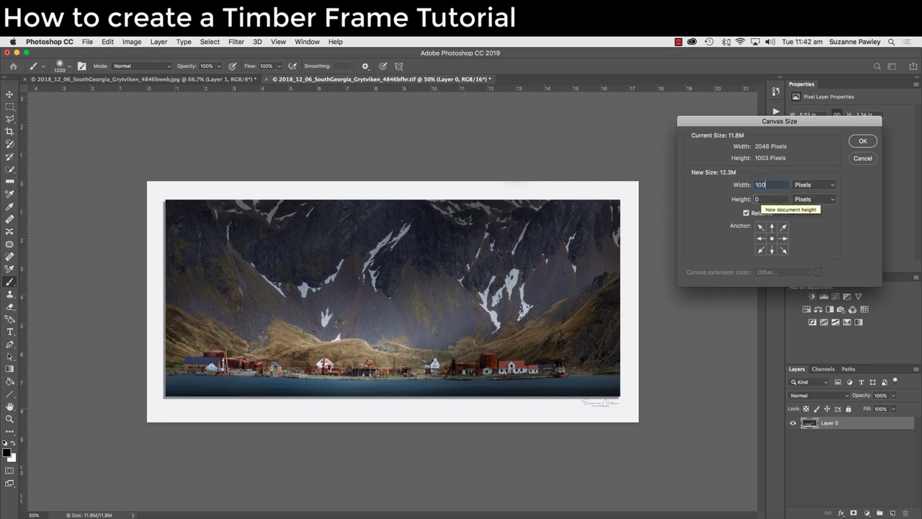
{"action": "key", "text": "Tab"}
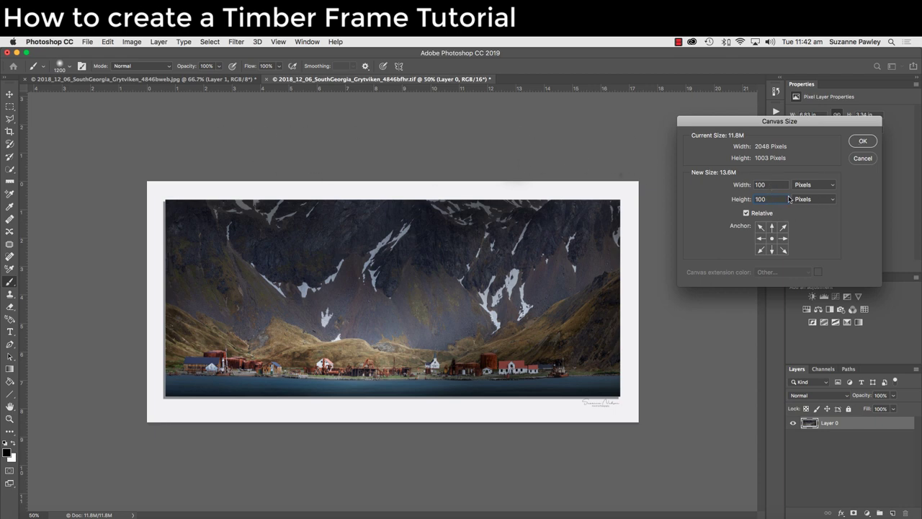
{"action": "left_click", "coordinate": [866, 142]}
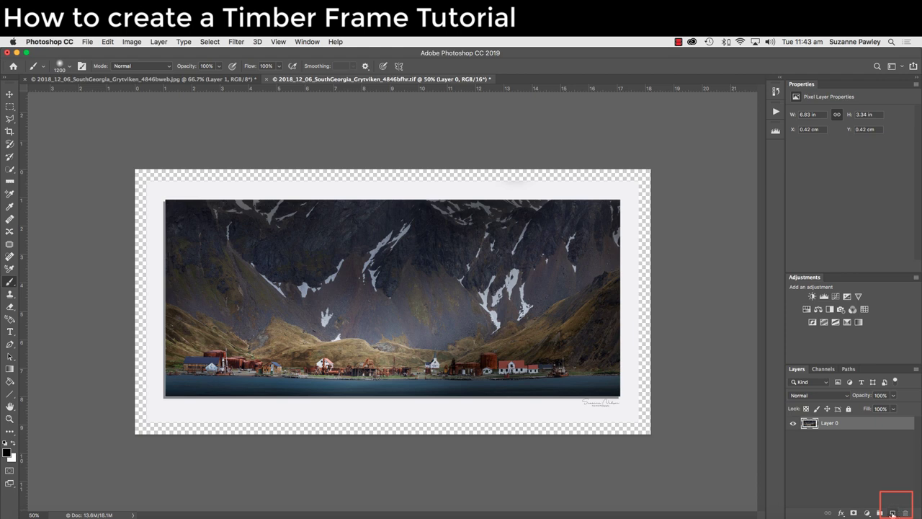
Step: Add a new empty layer above the photo and set Edit > Fill to use a Pattern
{"action": "left_click", "coordinate": [893, 513]}
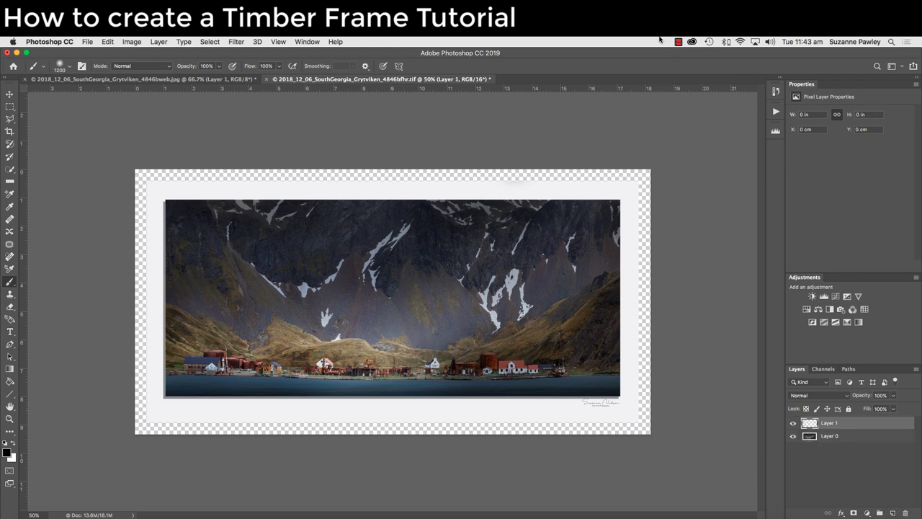
{"action": "left_click", "coordinate": [107, 43]}
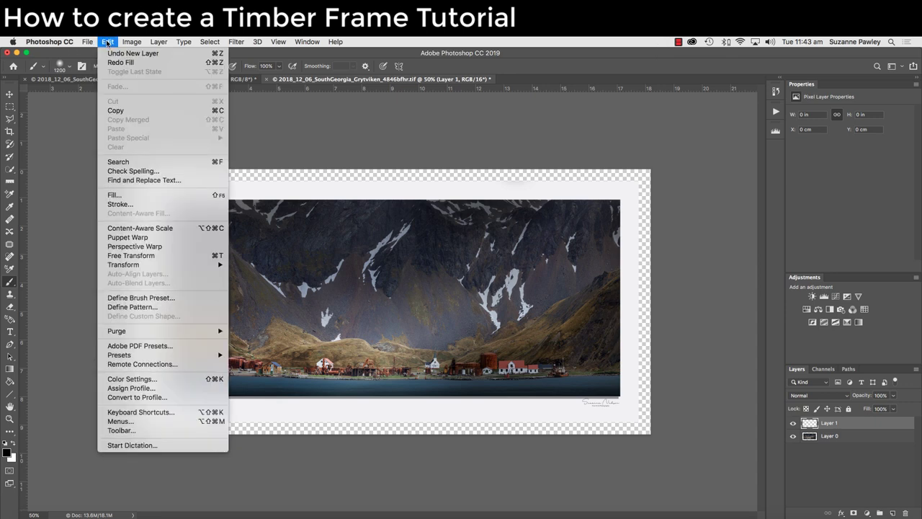
{"action": "left_click", "coordinate": [114, 194]}
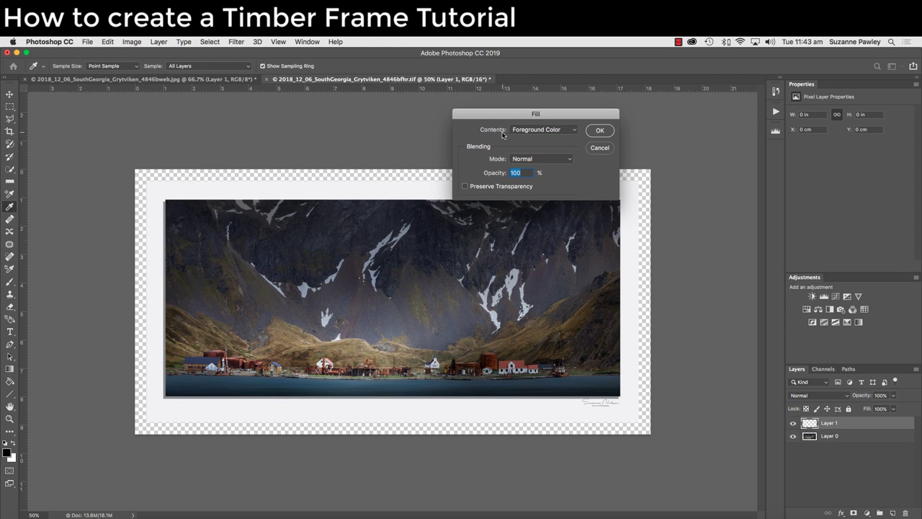
{"action": "left_click", "coordinate": [576, 131]}
{"action": "left_click", "coordinate": [553, 167]}
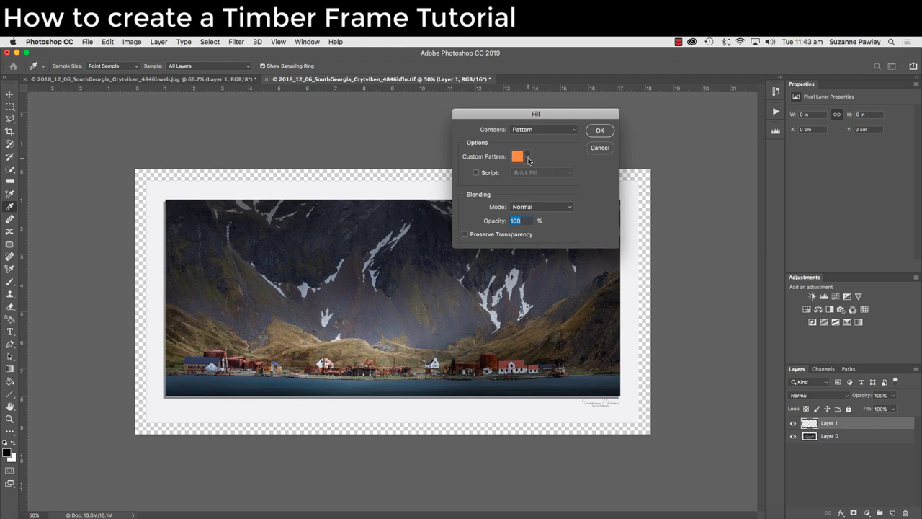
Step: Append the Patterns set and fill the layer with the orange Wood pattern
{"action": "left_click", "coordinate": [529, 158]}
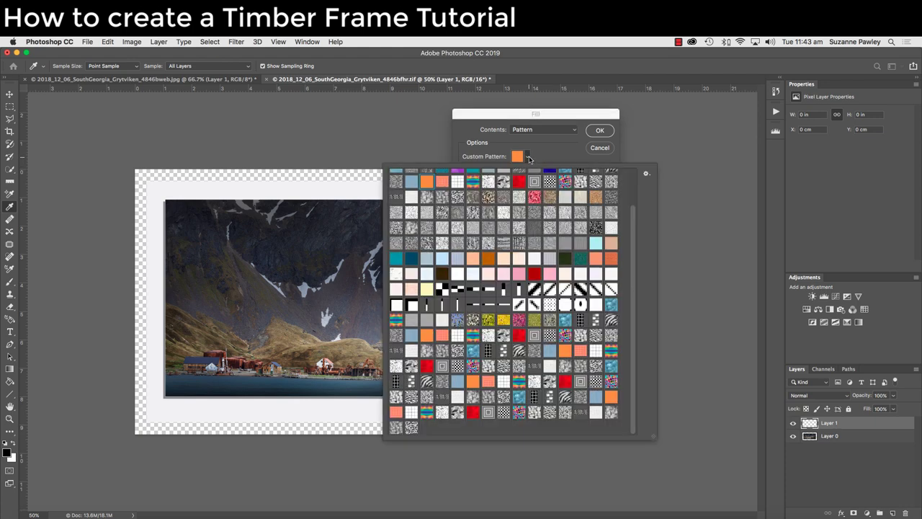
{"action": "scroll", "coordinate": [490, 294], "scroll_direction": "up", "scroll_amount": 3}
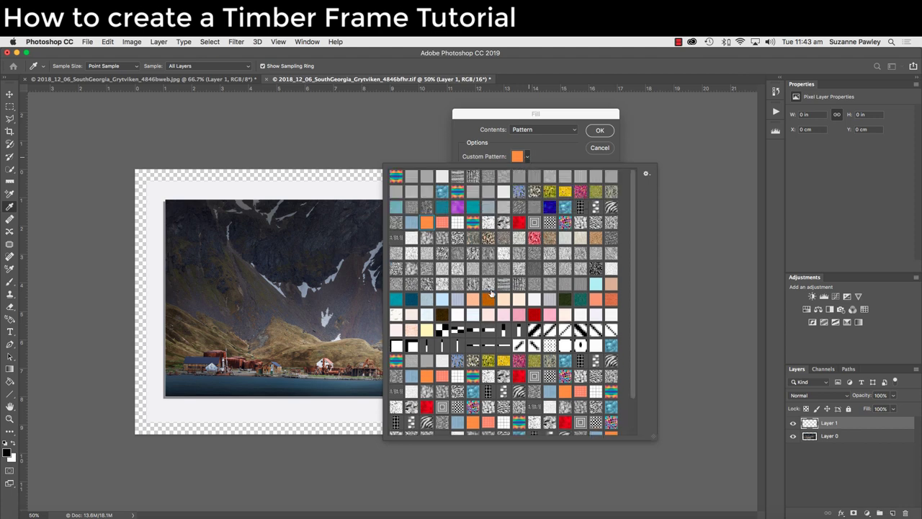
{"action": "scroll", "coordinate": [490, 294], "scroll_direction": "down", "scroll_amount": 3}
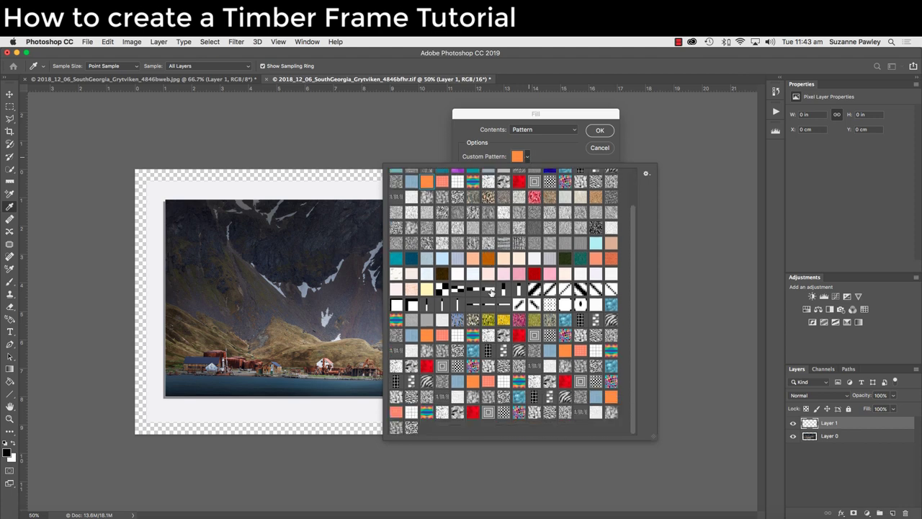
{"action": "left_click", "coordinate": [647, 175]}
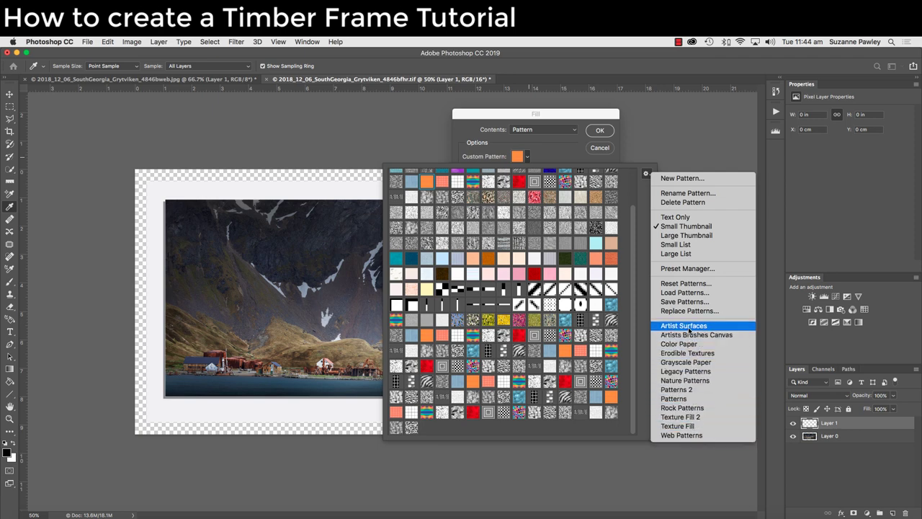
{"action": "left_click", "coordinate": [674, 398]}
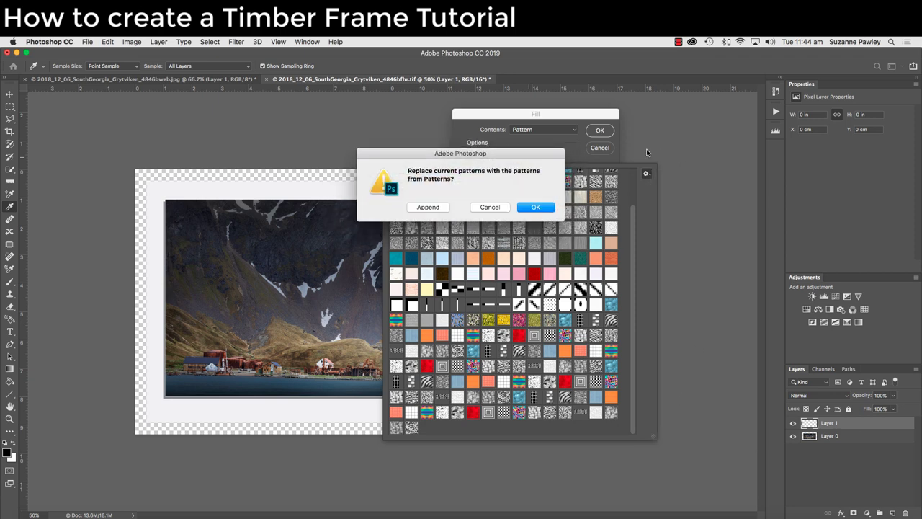
{"action": "left_click", "coordinate": [428, 206]}
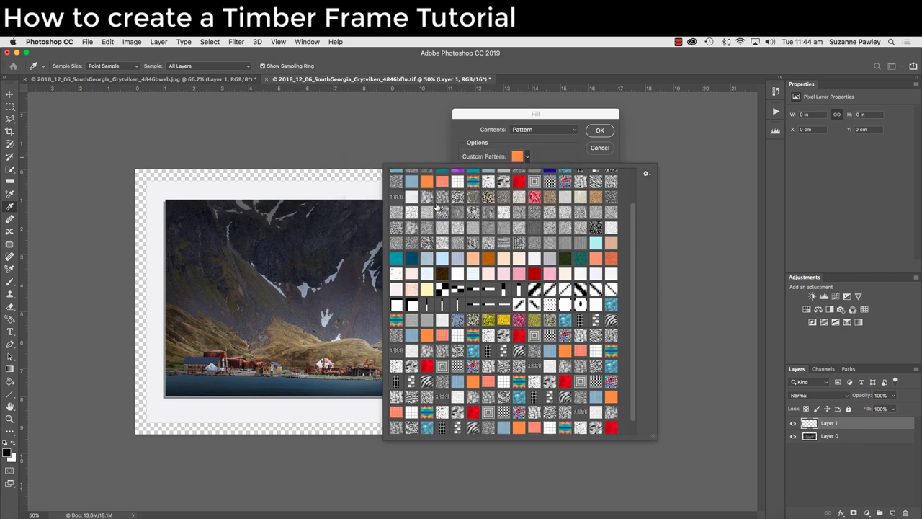
{"action": "scroll", "coordinate": [552, 371], "scroll_direction": "down", "scroll_amount": 1}
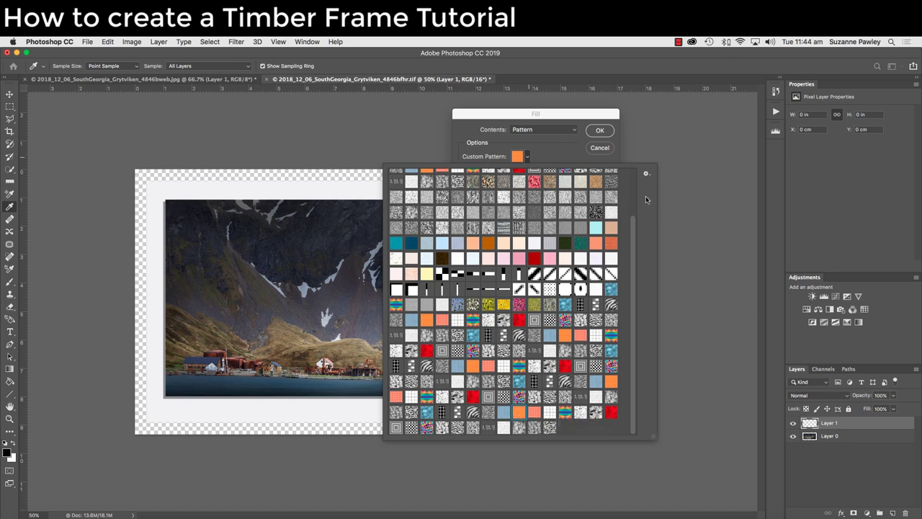
{"action": "left_click", "coordinate": [603, 134]}
{"action": "left_click", "coordinate": [600, 130]}
{"action": "key", "text": "b"}
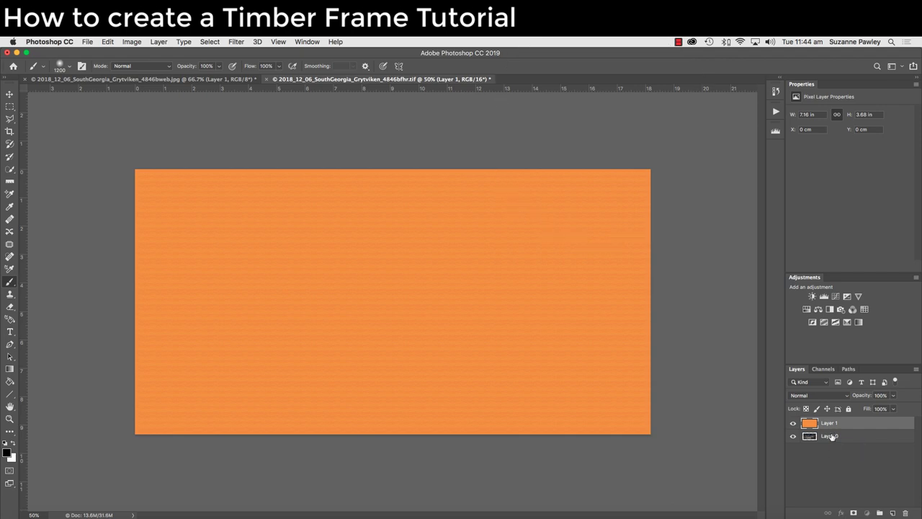
Step: Load Layer 0's pixels as a selection and add an inverted mask to Layer 1, leaving only the border
{"action": "left_click", "coordinate": [831, 436]}
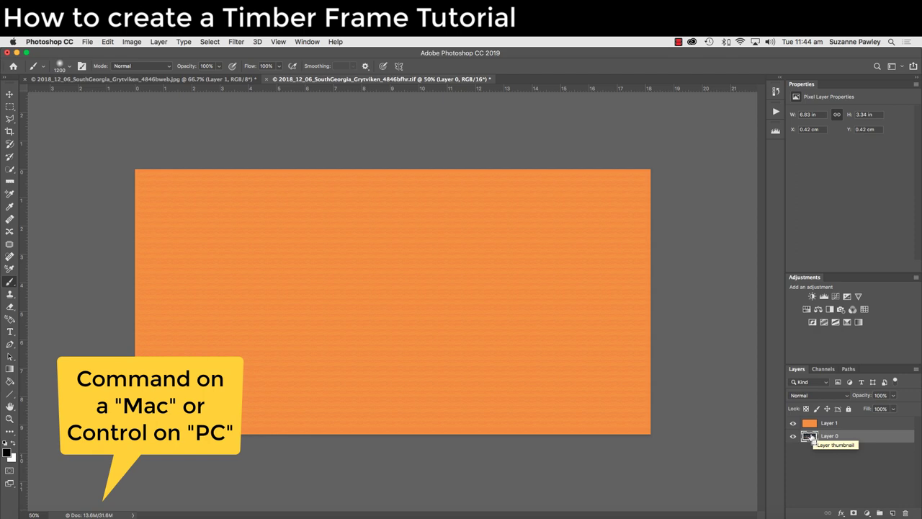
{"action": "left_click", "coordinate": [808, 437], "text": "super"}
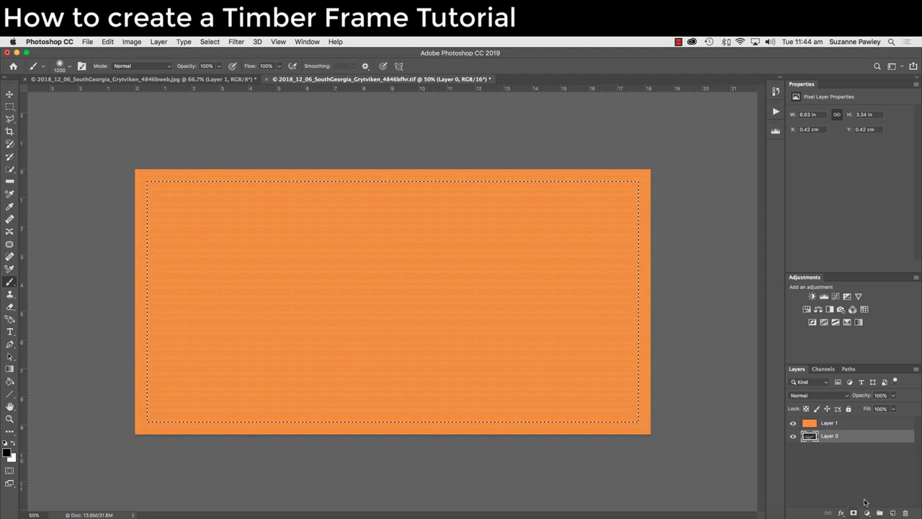
{"action": "left_click", "coordinate": [850, 424]}
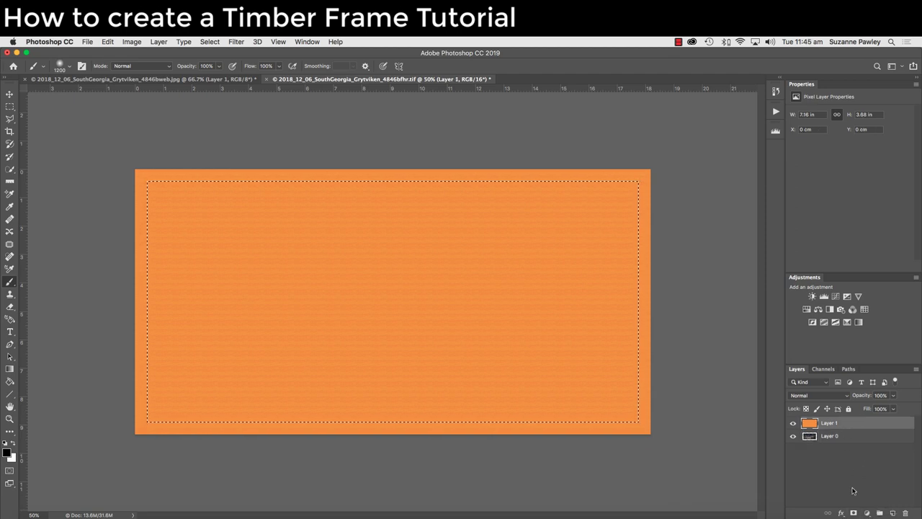
{"action": "left_click", "coordinate": [853, 513]}
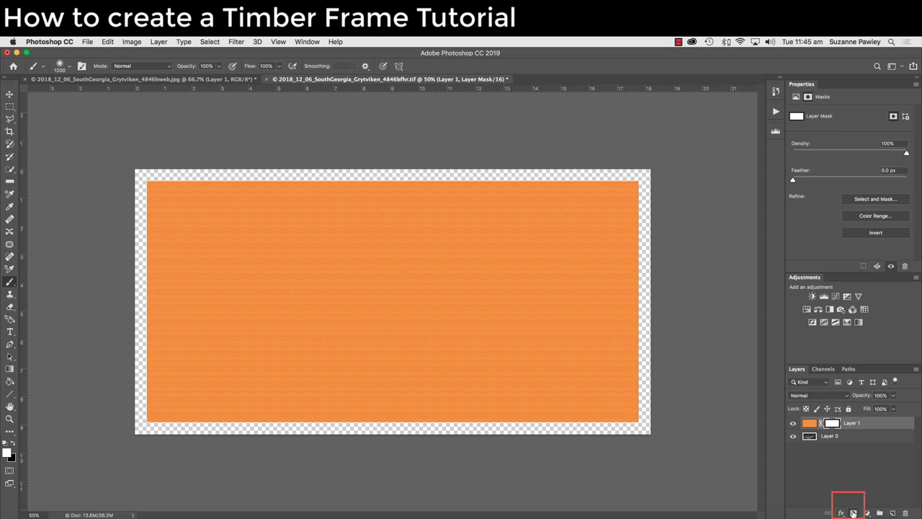
{"action": "key", "text": "super+i"}
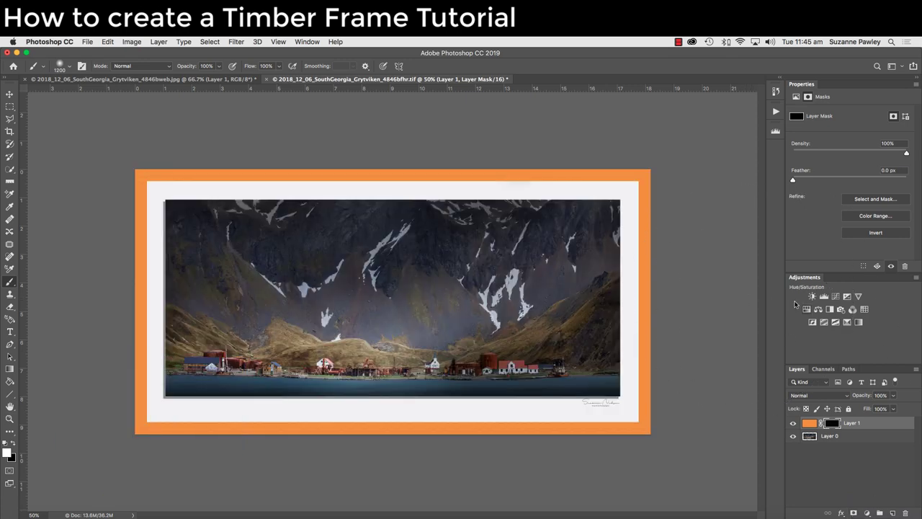
{"action": "key", "text": "super+plus"}
{"action": "key", "text": "super+plus"}
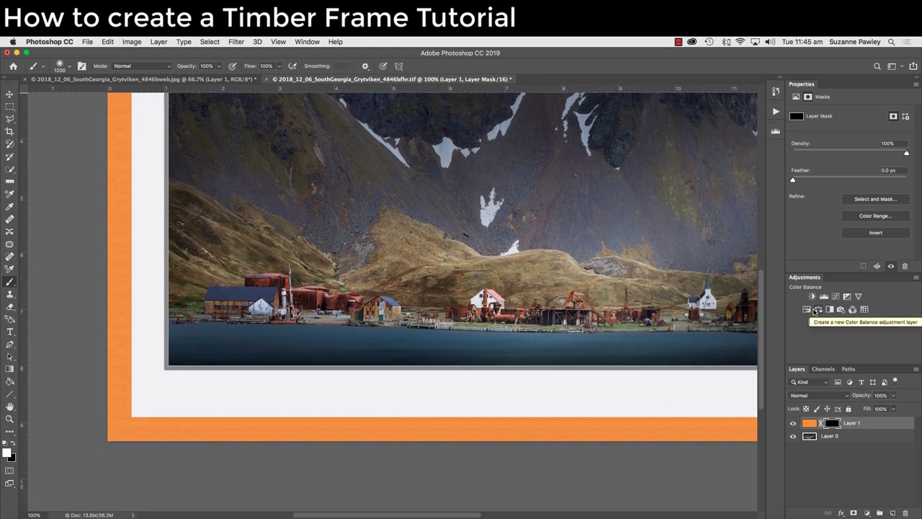
{"action": "key", "text": "super+plus"}
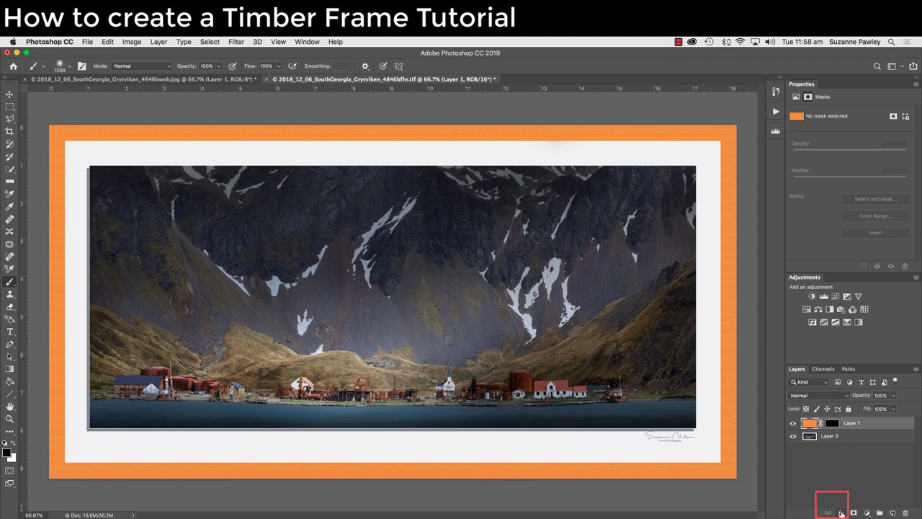
Step: Add Bevel & Emboss to Layer 1 with Inner Bevel style and Chisel Hard technique
{"action": "left_click", "coordinate": [841, 512]}
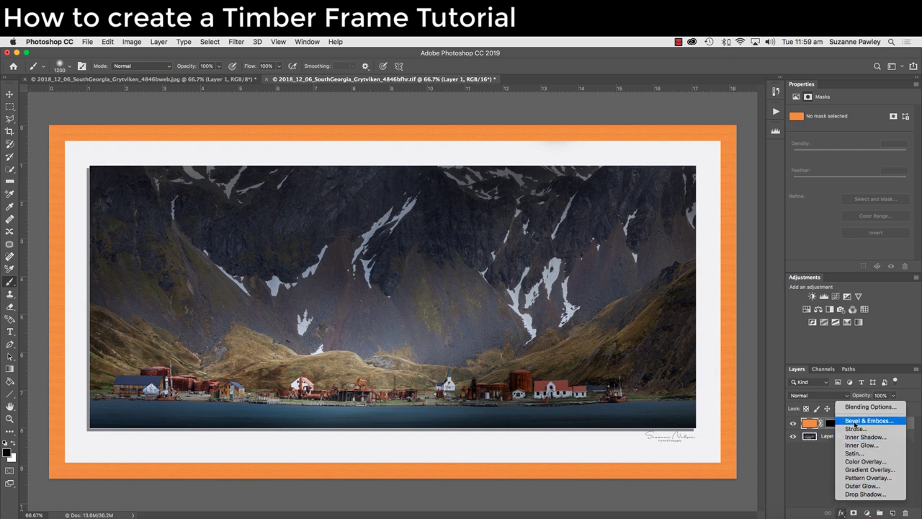
{"action": "left_click", "coordinate": [856, 424]}
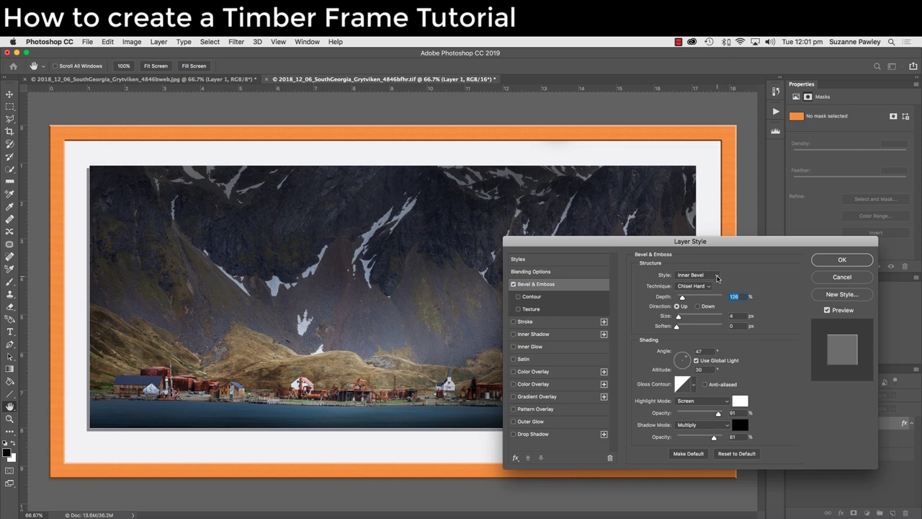
{"action": "left_click", "coordinate": [717, 278]}
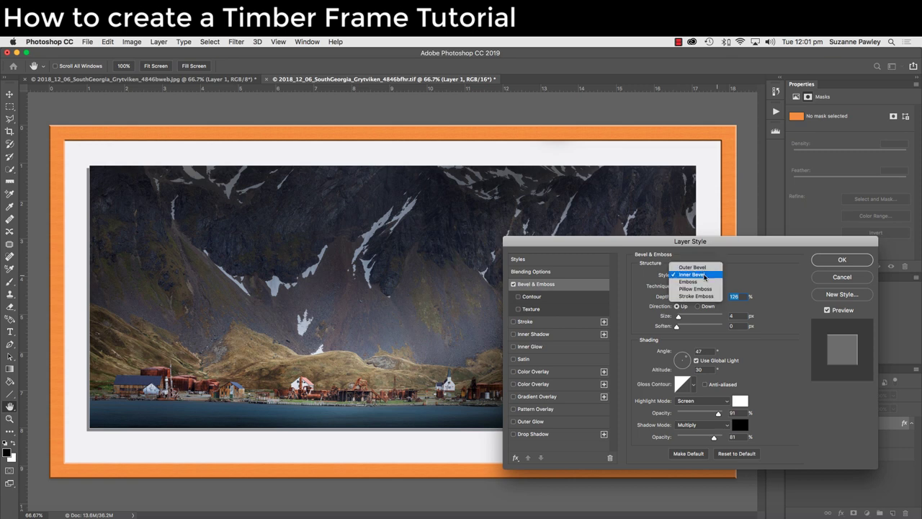
{"action": "left_click", "coordinate": [705, 276]}
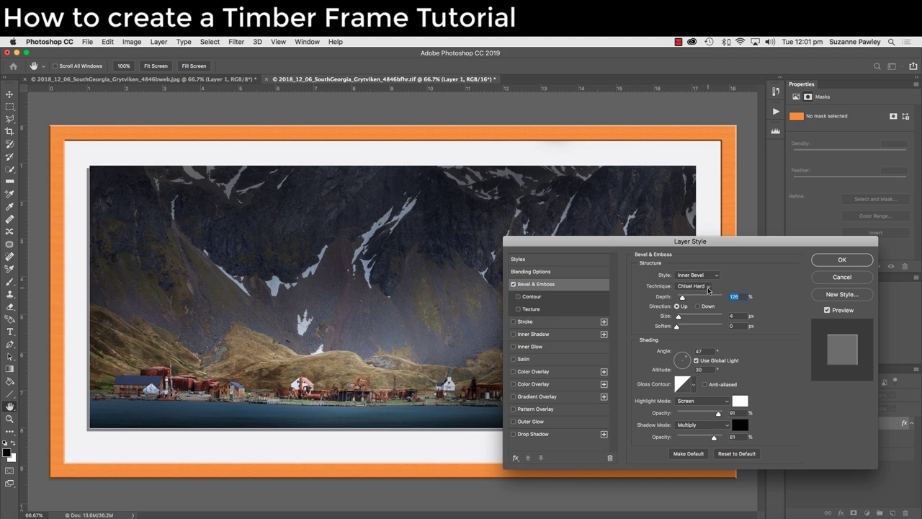
{"action": "left_click", "coordinate": [709, 288]}
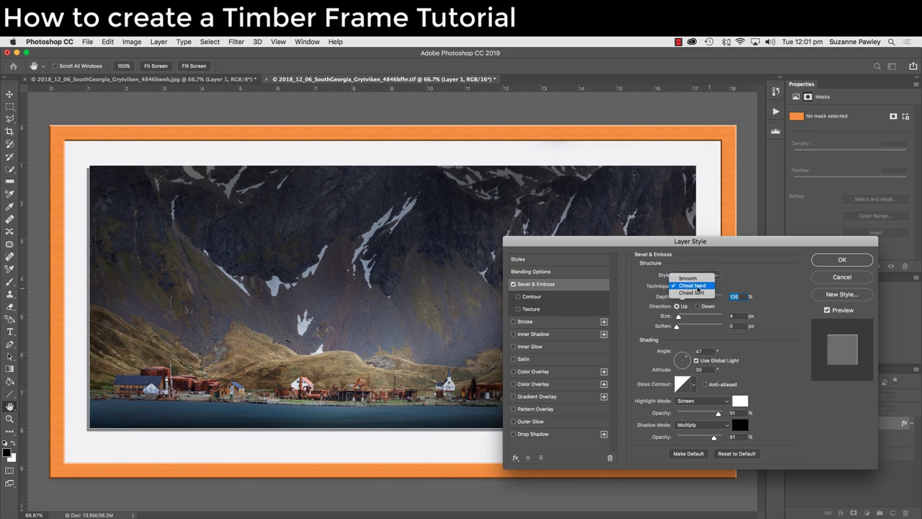
{"action": "left_click", "coordinate": [698, 288]}
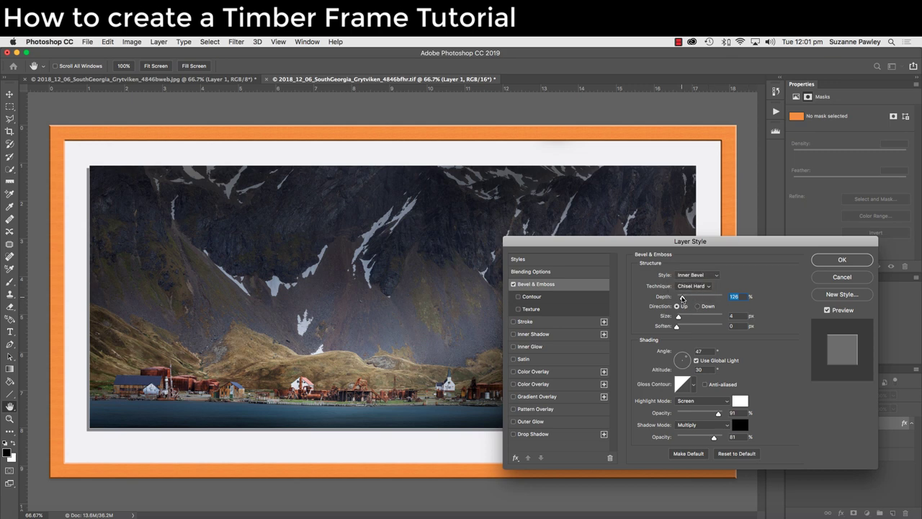
Step: Zoom in on the frame edge and adjust the bevel depth, settling on 126%
{"action": "key", "text": "super+plus"}
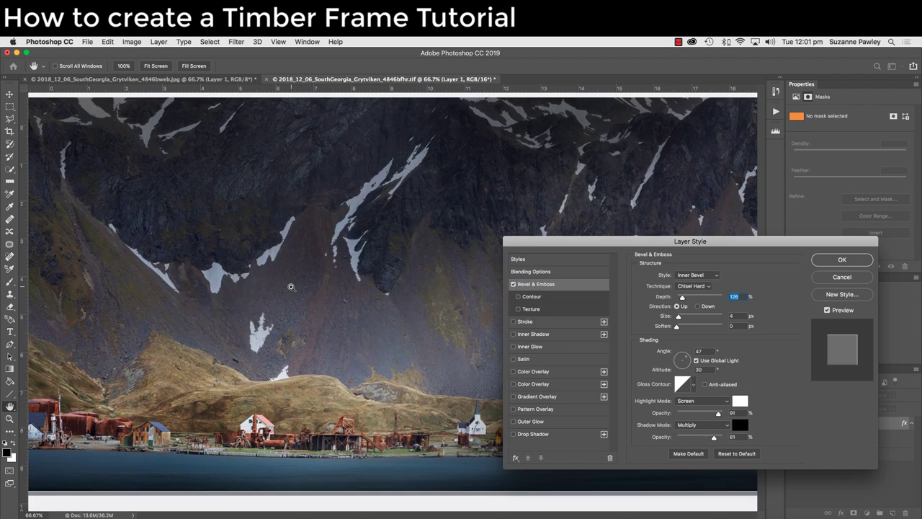
{"action": "scroll", "coordinate": [292, 280], "scroll_direction": "left", "scroll_amount": 3}
{"action": "scroll", "coordinate": [294, 273], "scroll_direction": "down", "scroll_amount": 3}
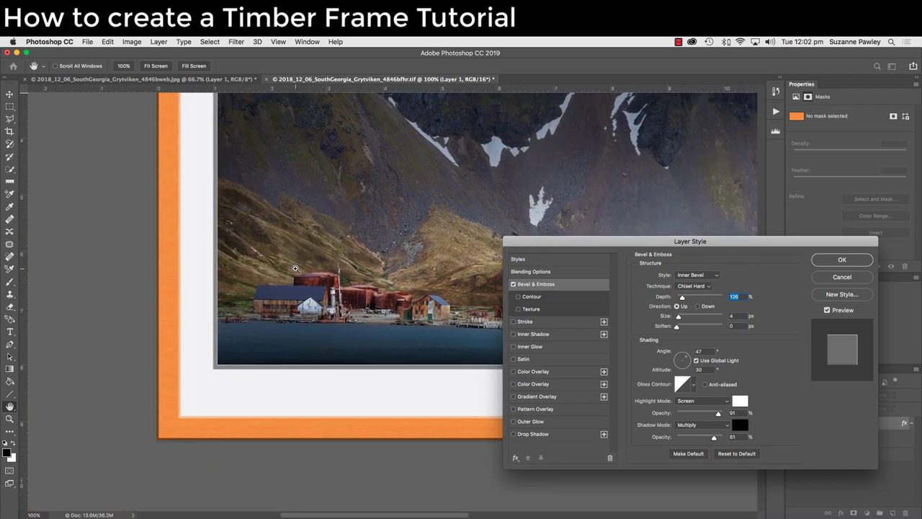
{"action": "left_click", "coordinate": [294, 269], "text": "super"}
{"action": "scroll", "coordinate": [295, 268], "scroll_direction": "left", "scroll_amount": 3}
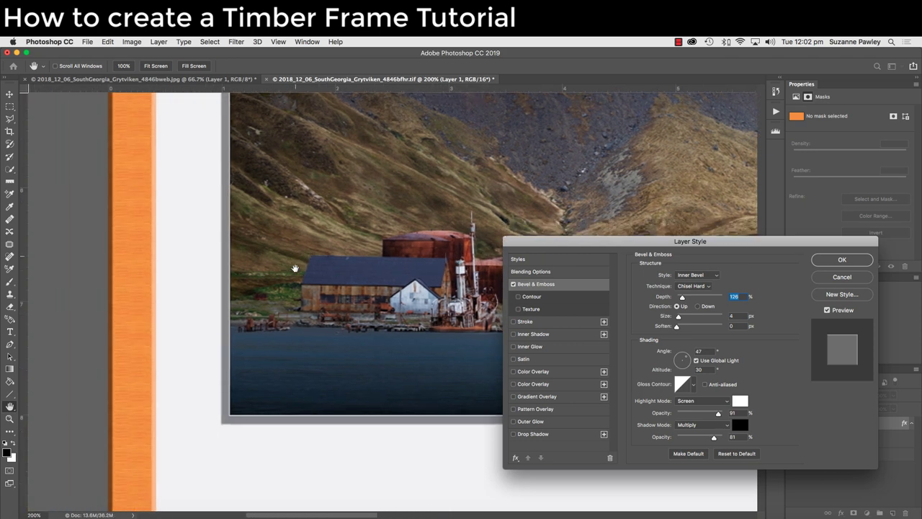
{"action": "scroll", "coordinate": [295, 268], "scroll_direction": "left", "scroll_amount": 3}
{"action": "scroll", "coordinate": [294, 268], "scroll_direction": "down", "scroll_amount": 3}
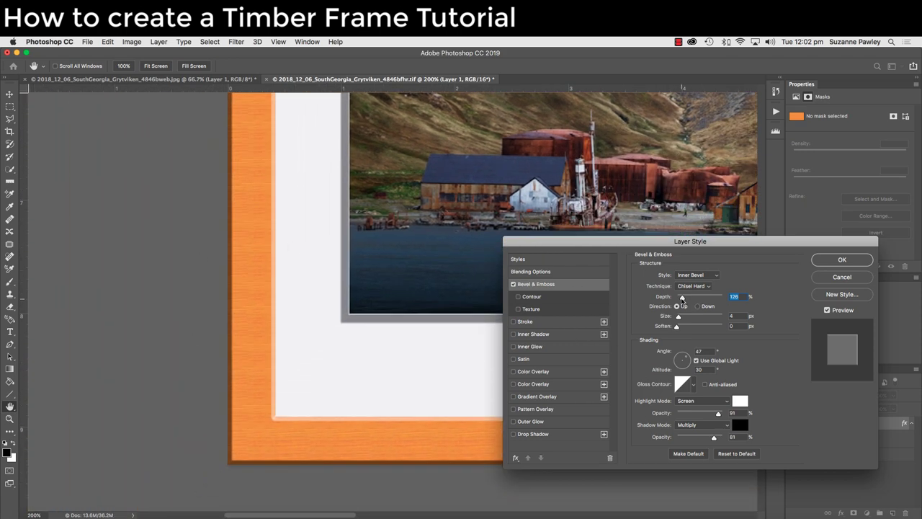
{"action": "left_click_drag", "start_coordinate": [683, 298], "coordinate": [688, 299]}
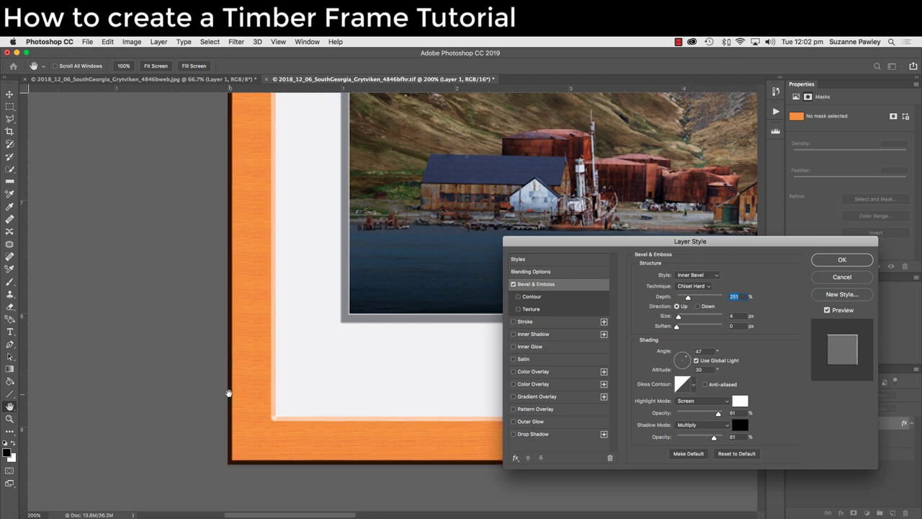
{"action": "left_click_drag", "start_coordinate": [689, 300], "coordinate": [682, 301]}
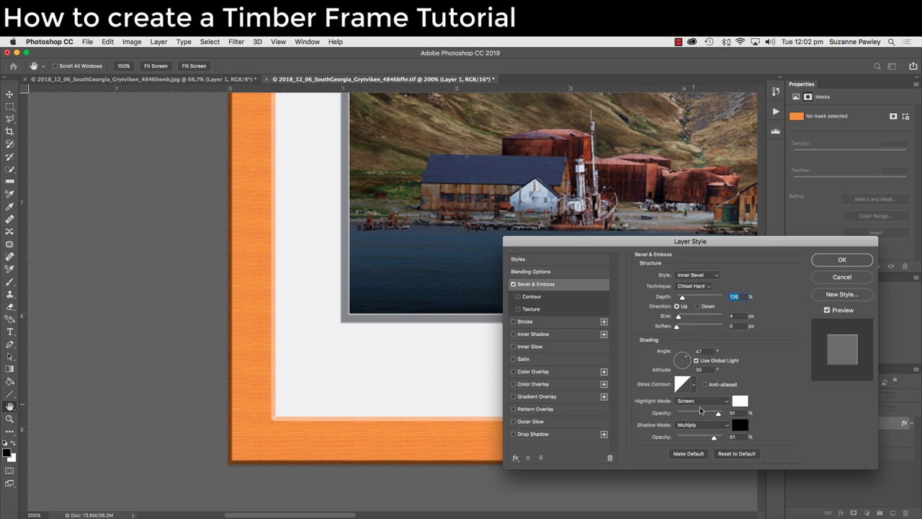
Step: Set the bevel's highlight opacity to 90%
{"action": "left_click_drag", "start_coordinate": [717, 415], "coordinate": [696, 416]}
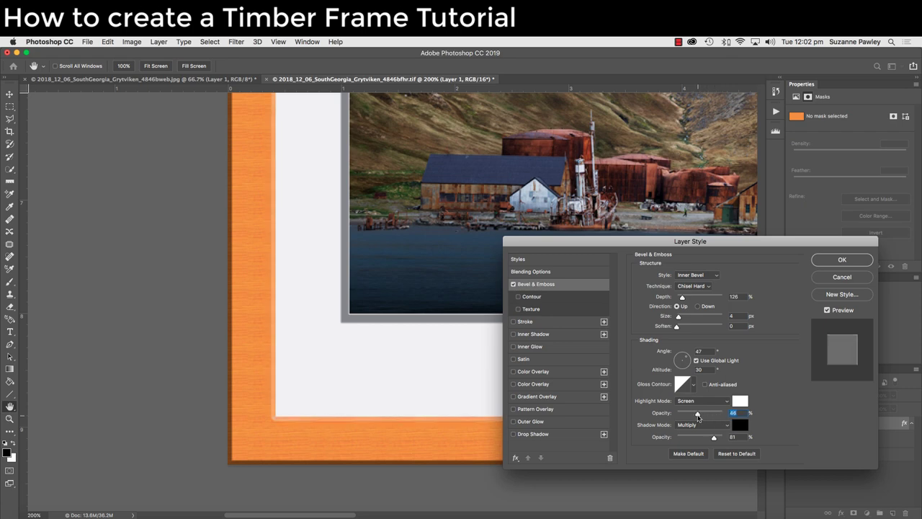
{"action": "left_click_drag", "start_coordinate": [697, 418], "coordinate": [698, 417]}
{"action": "left_click_drag", "start_coordinate": [698, 415], "coordinate": [717, 417]}
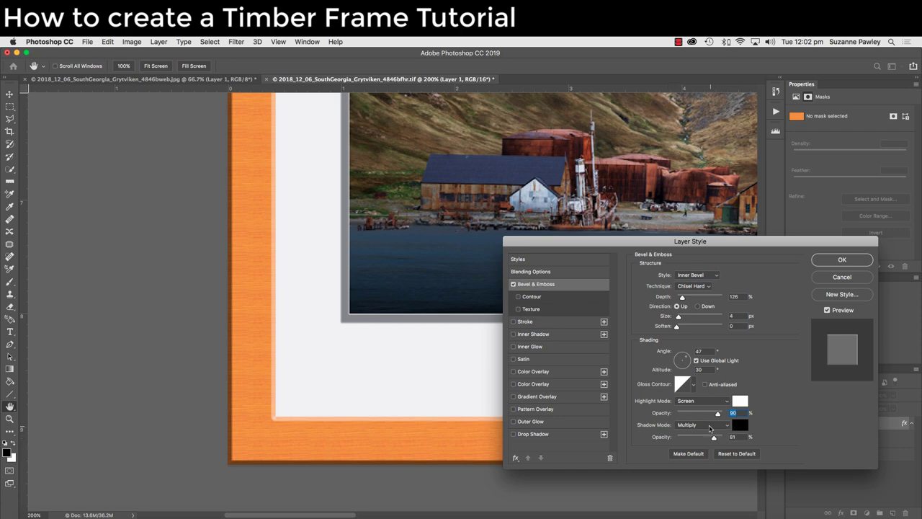
Step: Keep the shadow in Multiply mode and set its opacity to 81%
{"action": "left_click", "coordinate": [728, 426]}
{"action": "left_click", "coordinate": [729, 426]}
{"action": "left_click_drag", "start_coordinate": [715, 439], "coordinate": [705, 439]}
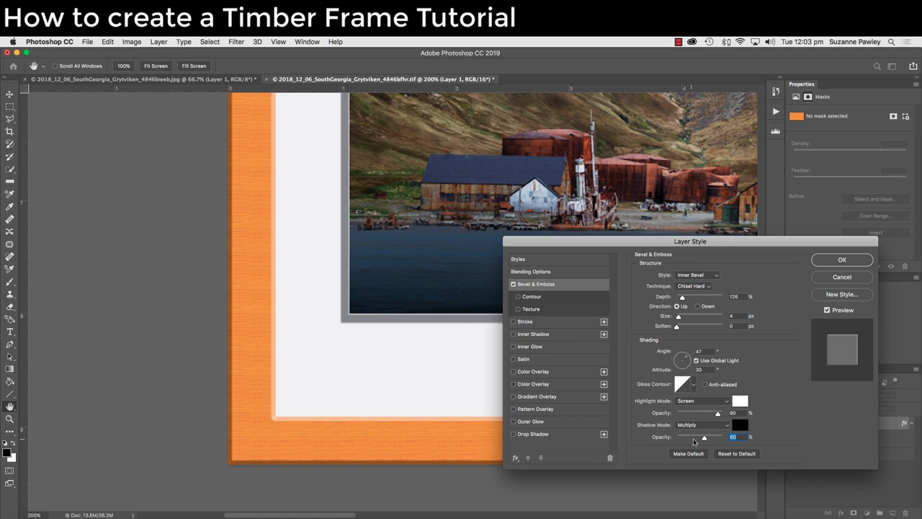
{"action": "mouse_move", "coordinate": [705, 440]}
{"action": "left_mouse_down"}
{"action": "mouse_move", "coordinate": [676, 441]}
{"action": "mouse_move", "coordinate": [717, 440]}
{"action": "left_mouse_up"}
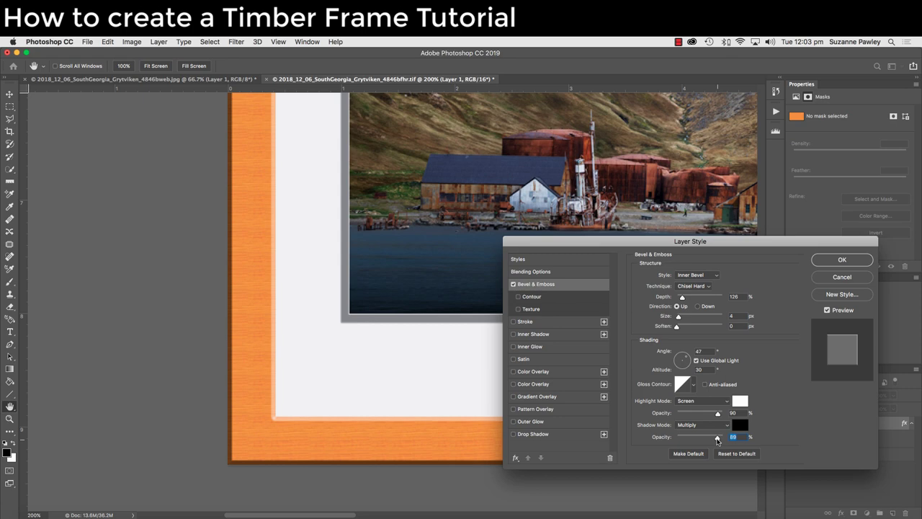
{"action": "left_click_drag", "start_coordinate": [717, 439], "coordinate": [714, 441]}
{"action": "key", "text": "super+minus"}
{"action": "key", "text": "super+minus"}
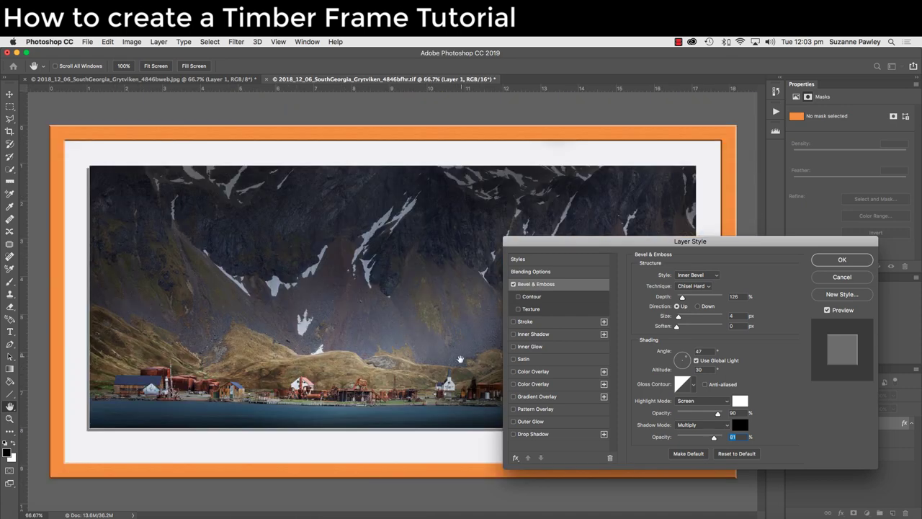
Step: Add a Color Overlay in Color blend mode with a light taupe, then apply the layer style
{"action": "left_click", "coordinate": [513, 372]}
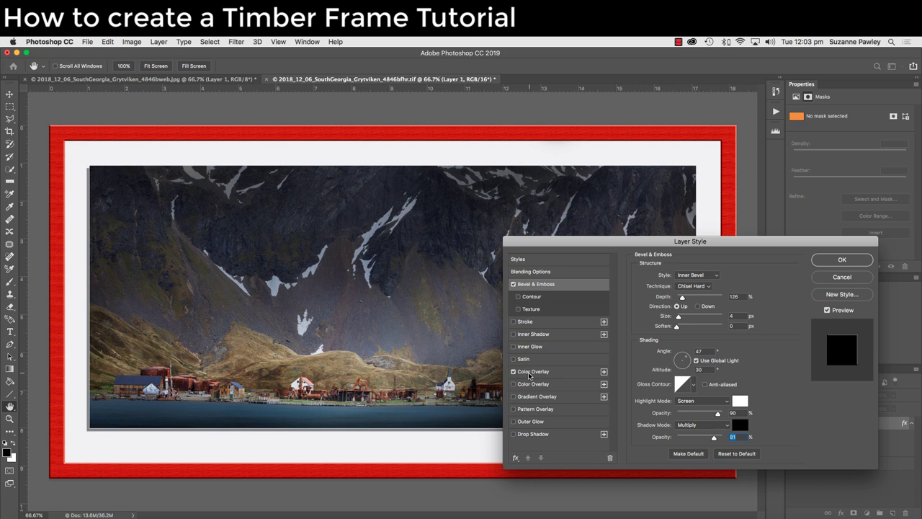
{"action": "left_click", "coordinate": [534, 371]}
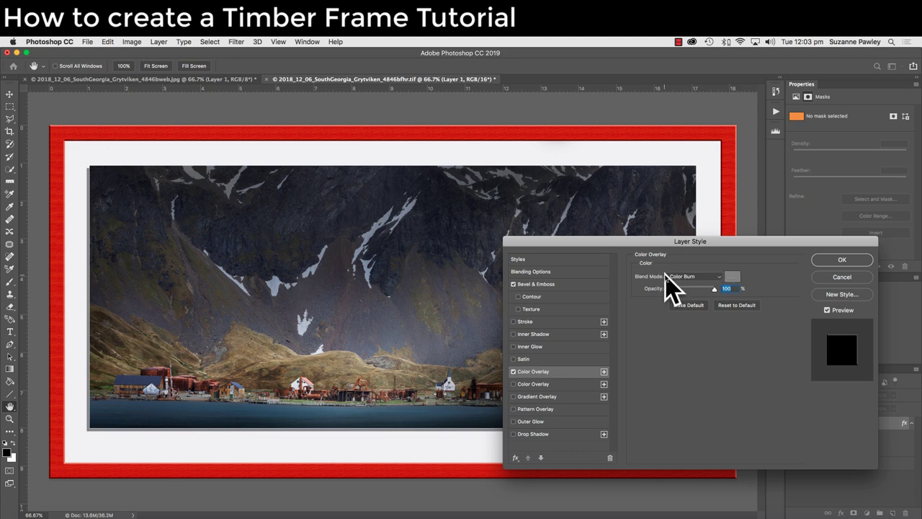
{"action": "left_click", "coordinate": [719, 278]}
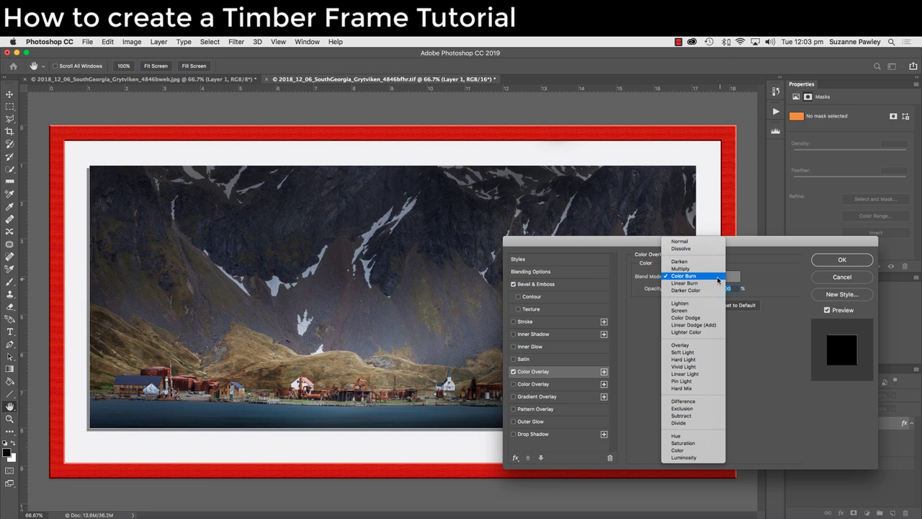
{"action": "left_click", "coordinate": [677, 450]}
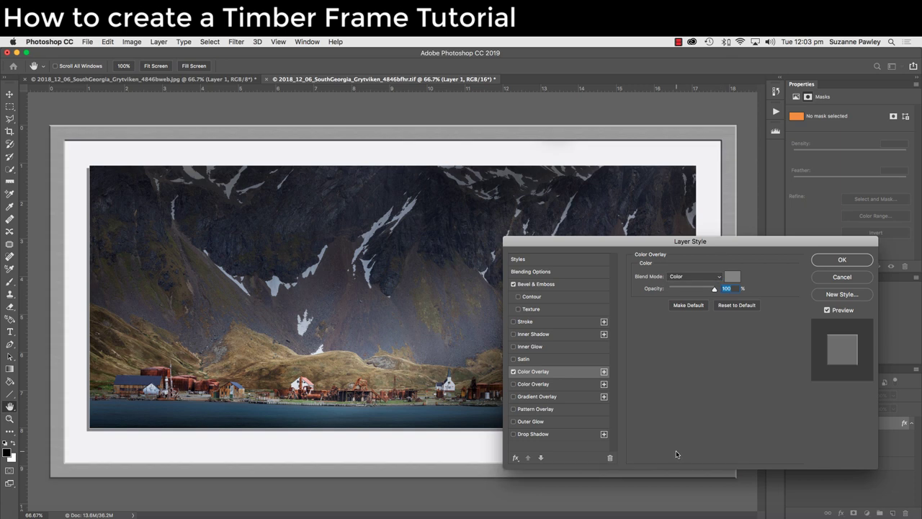
{"action": "left_click", "coordinate": [730, 277]}
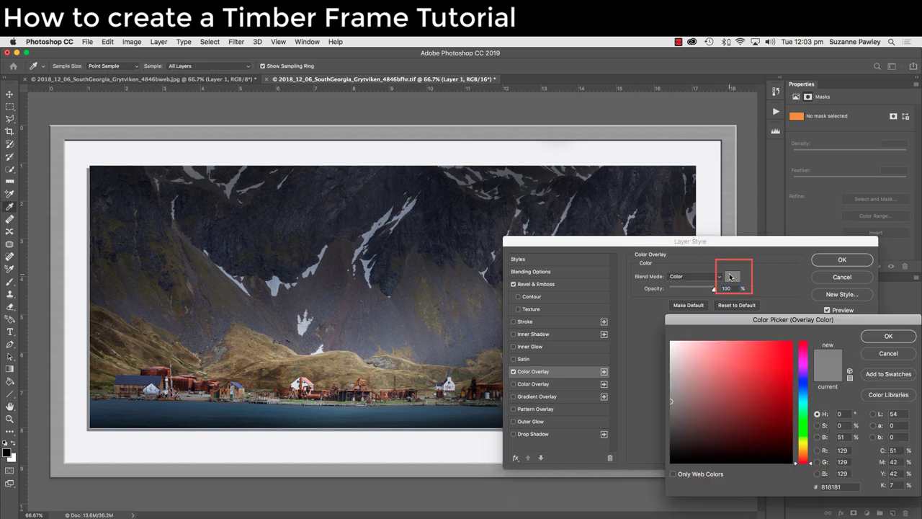
{"action": "left_click", "coordinate": [678, 367]}
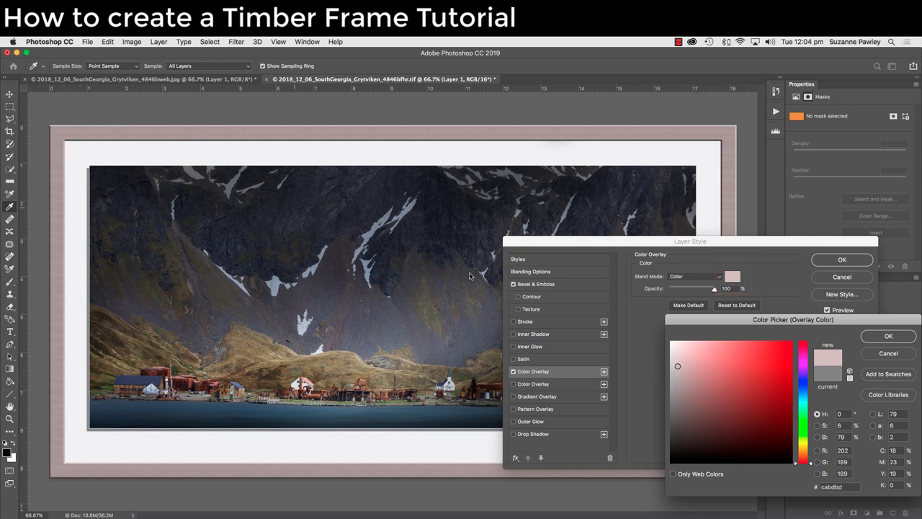
{"action": "left_click_drag", "start_coordinate": [810, 464], "coordinate": [812, 451]}
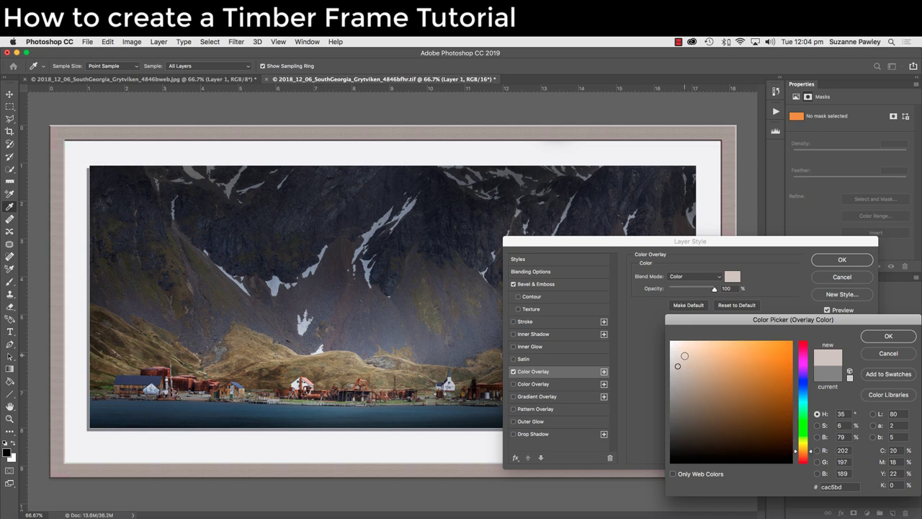
{"action": "left_click", "coordinate": [683, 354]}
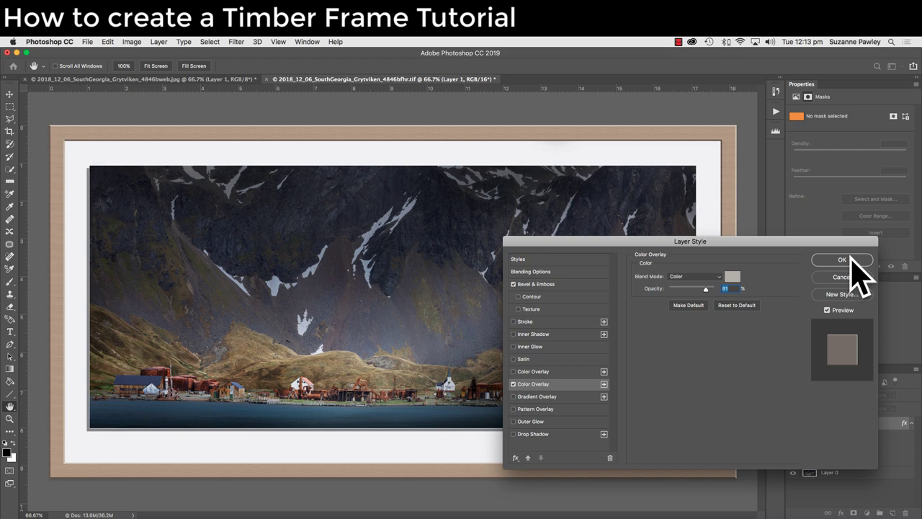
{"action": "left_click", "coordinate": [845, 258]}
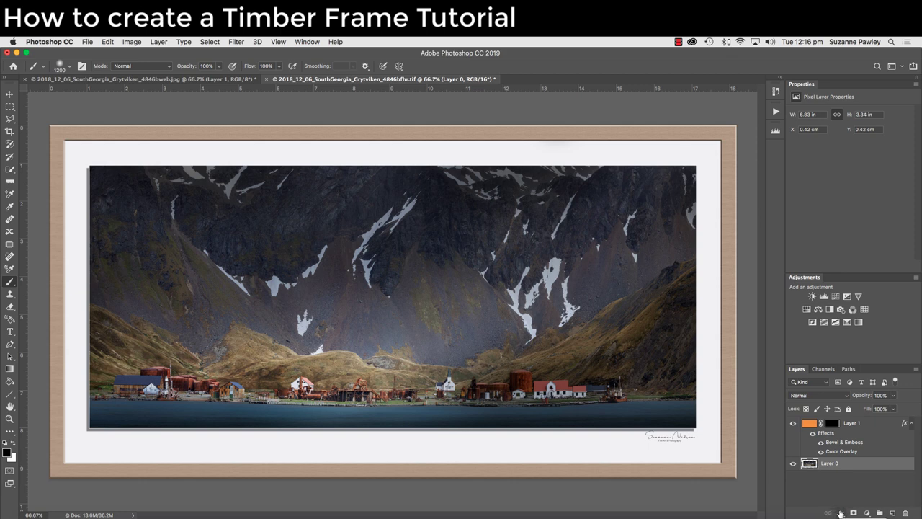
Step: Add an Inner Shadow to Layer 0 at 39% opacity, 11 px distance, 24 px size
{"action": "left_click", "coordinate": [841, 513]}
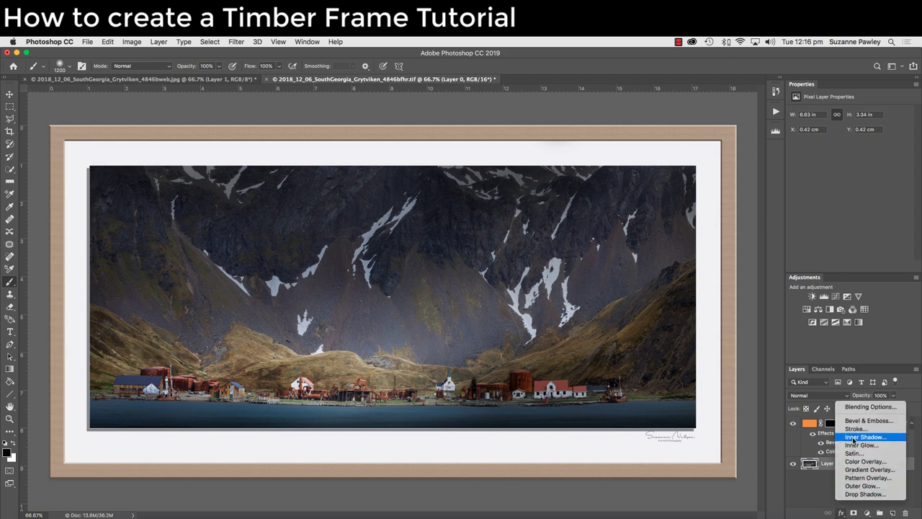
{"action": "left_click", "coordinate": [853, 438]}
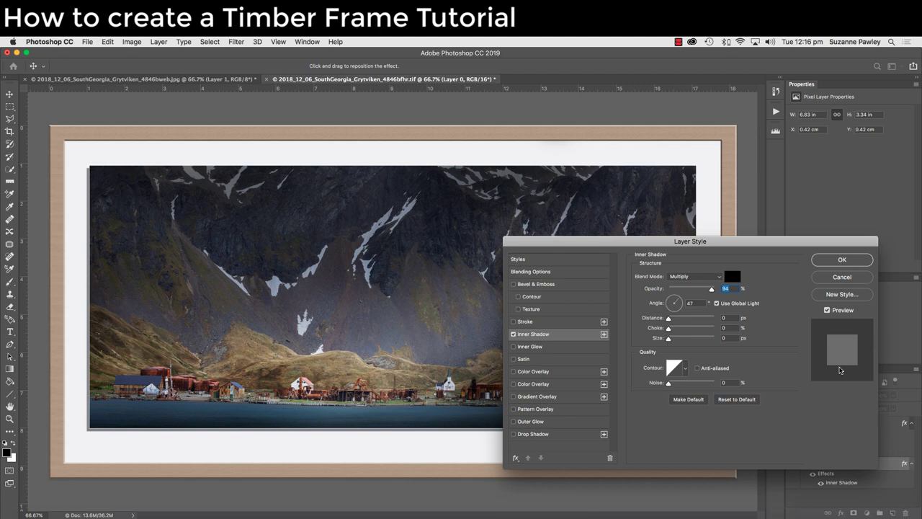
{"action": "mouse_move", "coordinate": [669, 338]}
{"action": "left_mouse_down"}
{"action": "mouse_move", "coordinate": [693, 343]}
{"action": "mouse_move", "coordinate": [678, 343]}
{"action": "left_mouse_up"}
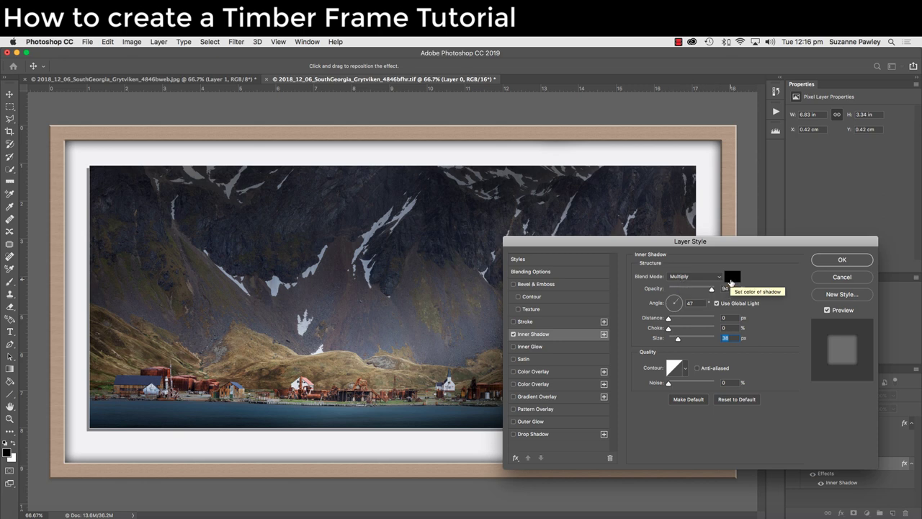
{"action": "left_click_drag", "start_coordinate": [711, 290], "coordinate": [686, 292]}
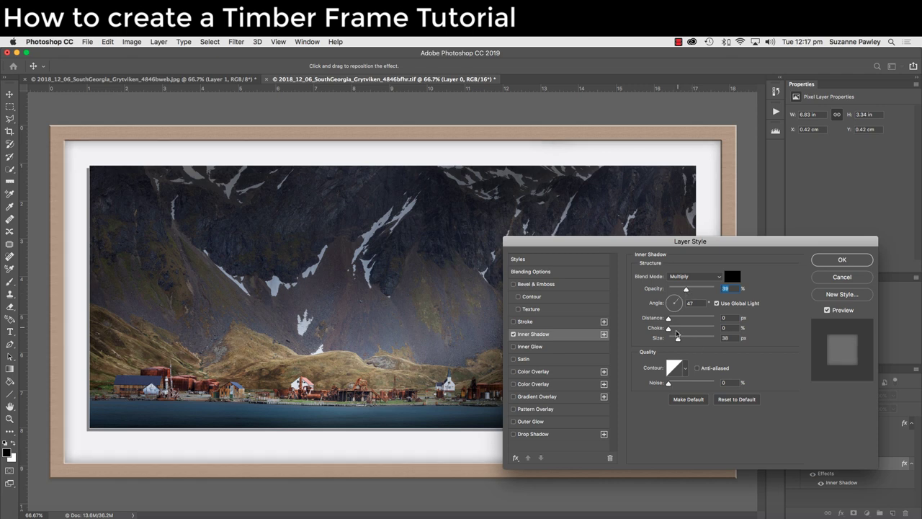
{"action": "left_click_drag", "start_coordinate": [679, 338], "coordinate": [674, 322]}
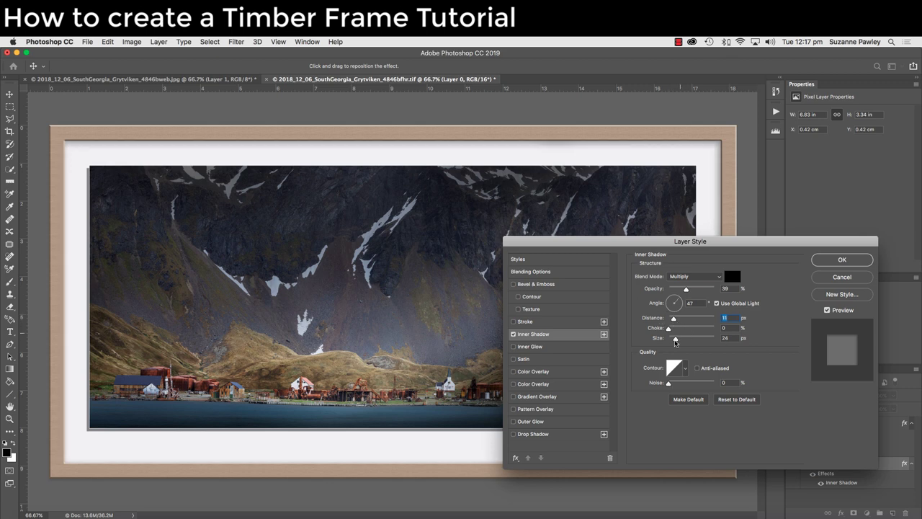
{"action": "left_click", "coordinate": [840, 260]}
{"action": "key", "text": "b"}
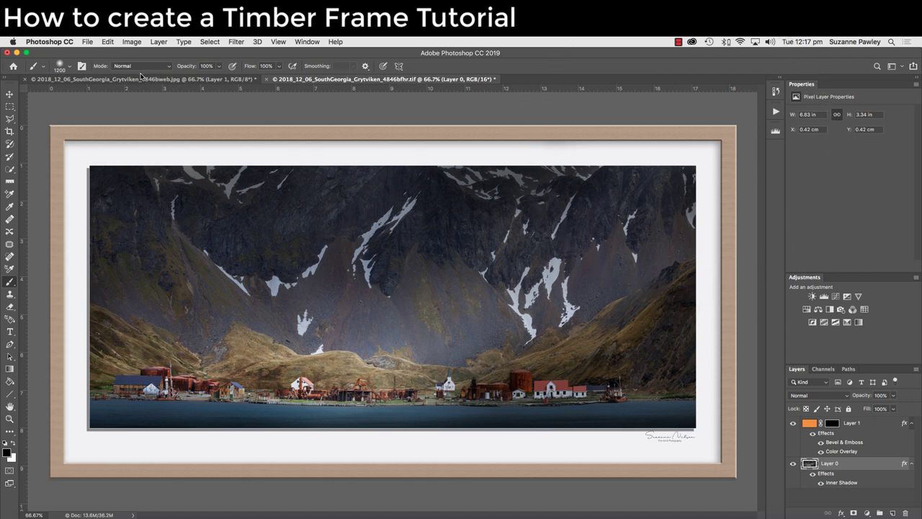
Step: Switch back and forth between the .jpg and .tif tabs, ending on the 16-bit .tif
{"action": "key", "text": "bracketleft"}
{"action": "key", "text": "bracketleft"}
{"action": "key", "text": "bracketleft"}
{"action": "key", "text": "bracketleft"}
{"action": "left_click", "coordinate": [162, 79]}
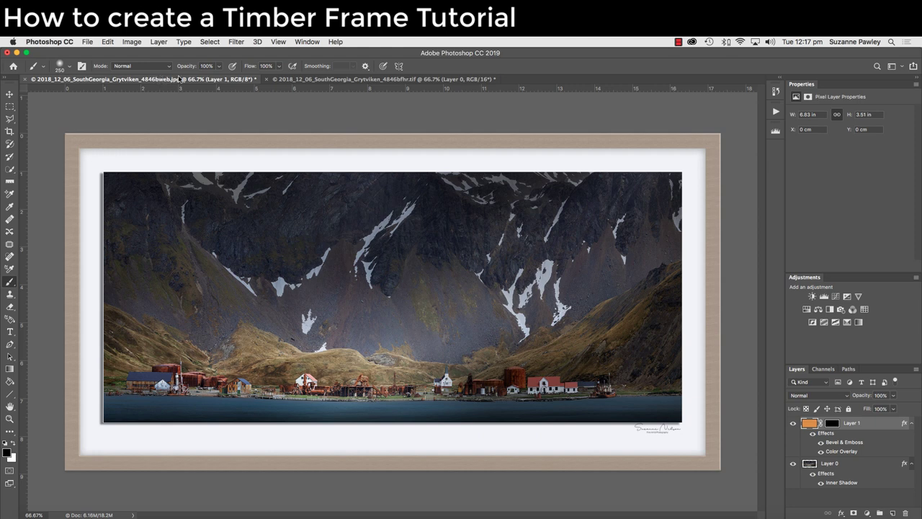
{"action": "left_click", "coordinate": [351, 80]}
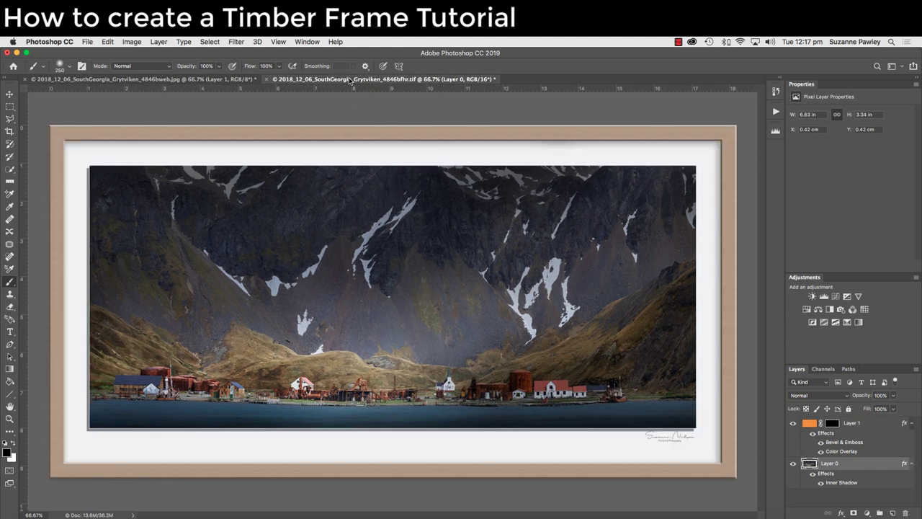
{"action": "left_click", "coordinate": [142, 79]}
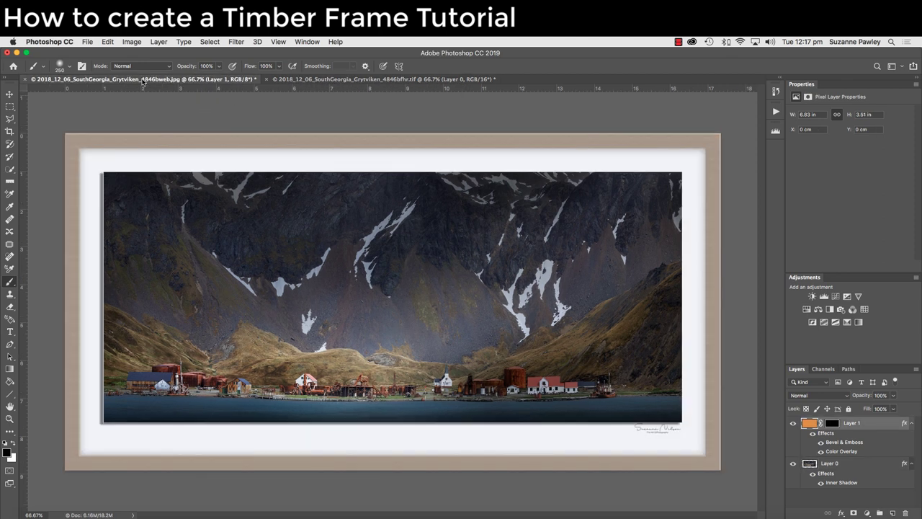
{"action": "left_click", "coordinate": [370, 79]}
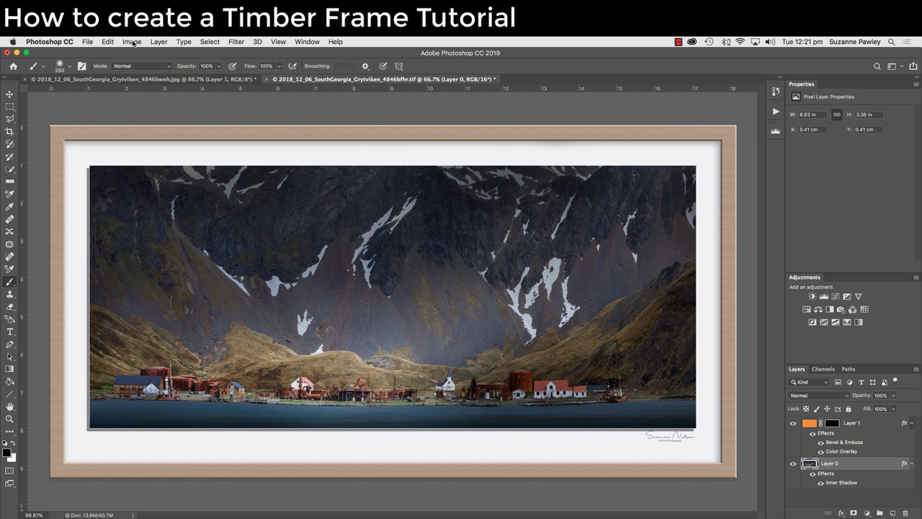
Step: Resize the image to 2048 px wide in Image Size
{"action": "left_click", "coordinate": [132, 43]}
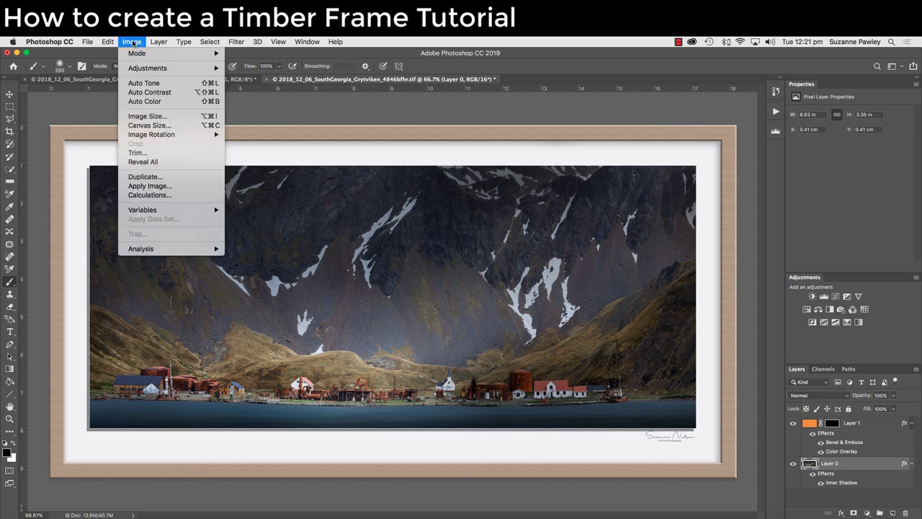
{"action": "left_click", "coordinate": [150, 116]}
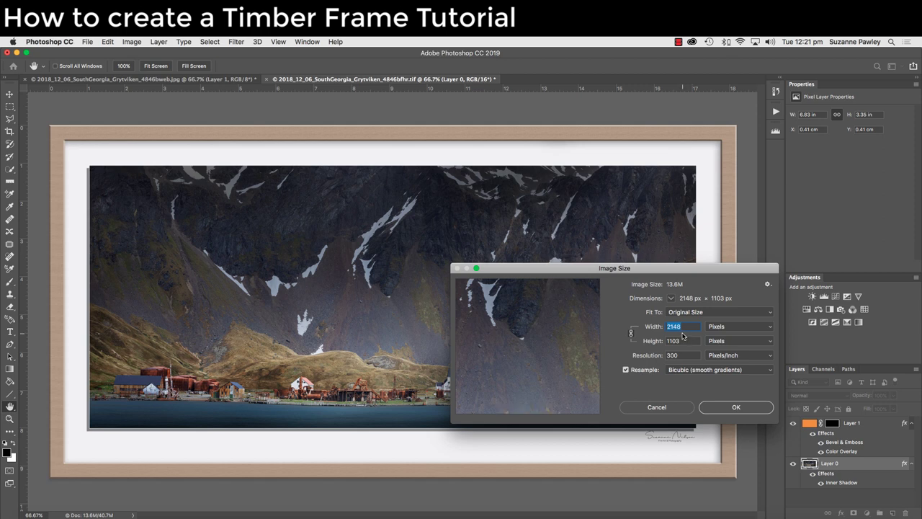
{"action": "type", "text": "2048"}
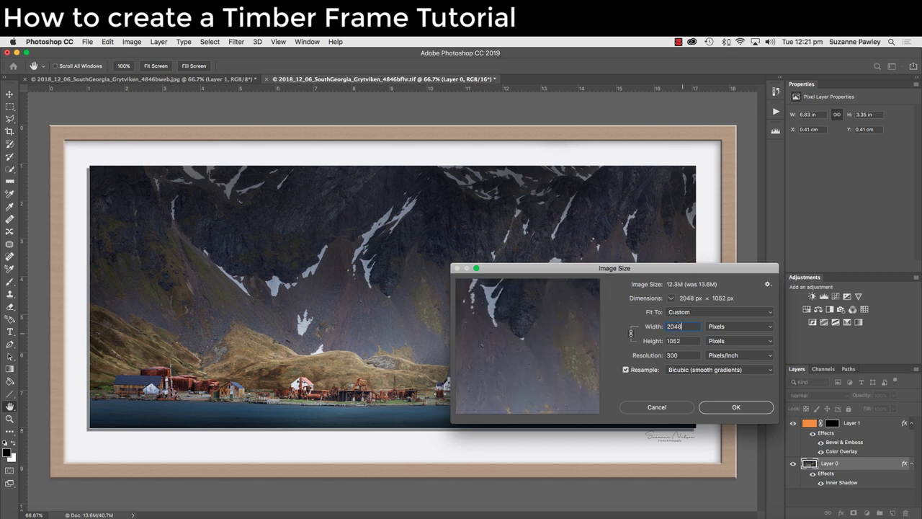
{"action": "left_click", "coordinate": [723, 406]}
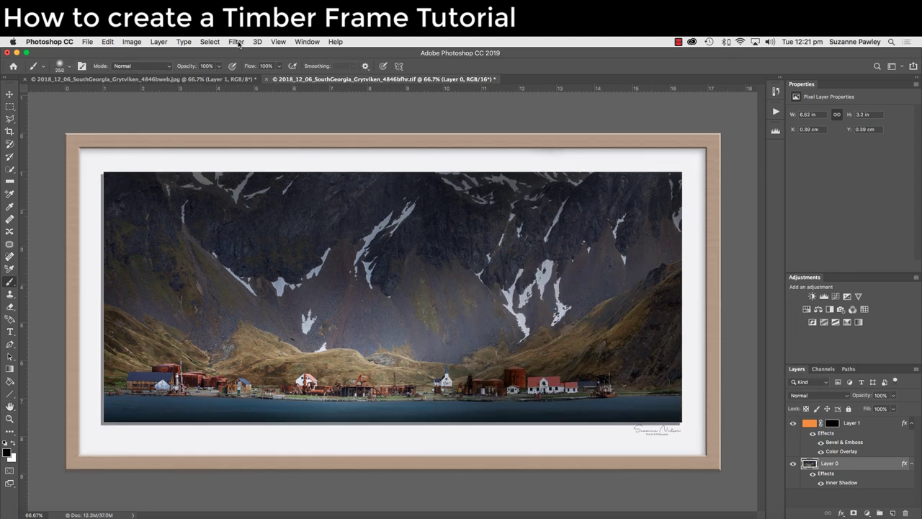
Step: Sharpen with Unsharp Mask at 500% amount, 0.2 px radius
{"action": "left_click", "coordinate": [238, 44]}
{"action": "mouse_move", "coordinate": [271, 233]}
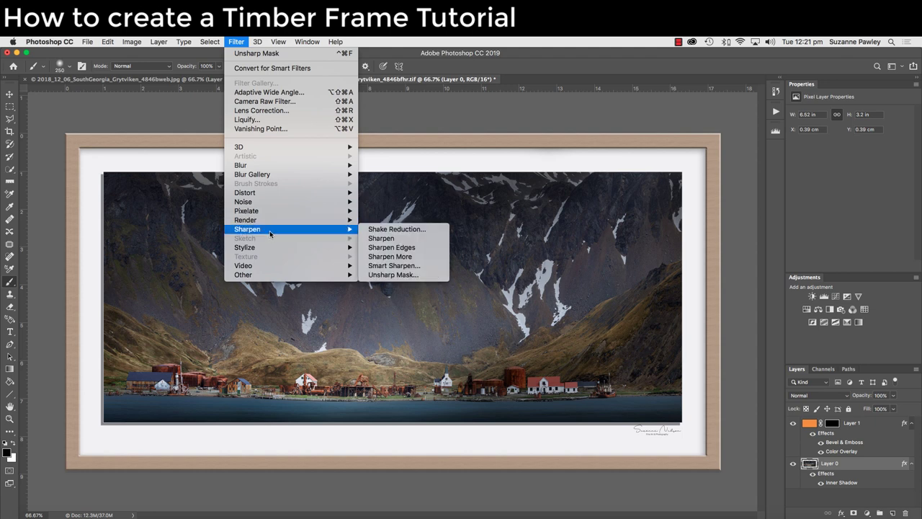
{"action": "left_click", "coordinate": [394, 276]}
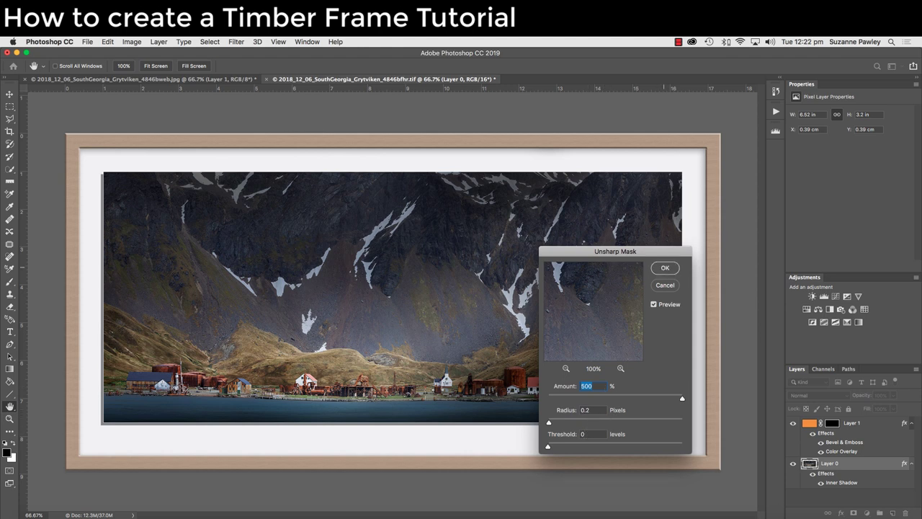
{"action": "left_click", "coordinate": [664, 269]}
{"action": "key", "text": "b"}
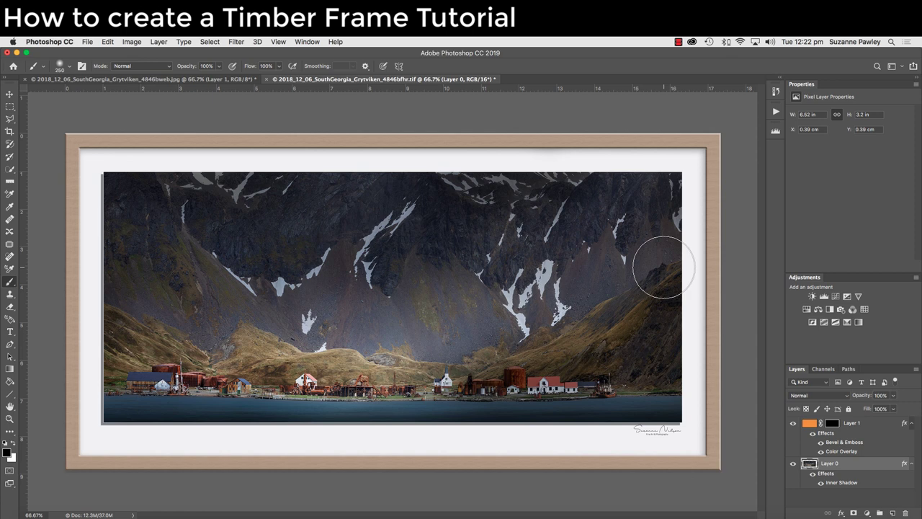
Step: Convert to Profile sRGB IEC61966-2.1 with Flatten Image kept on
{"action": "left_click", "coordinate": [108, 42]}
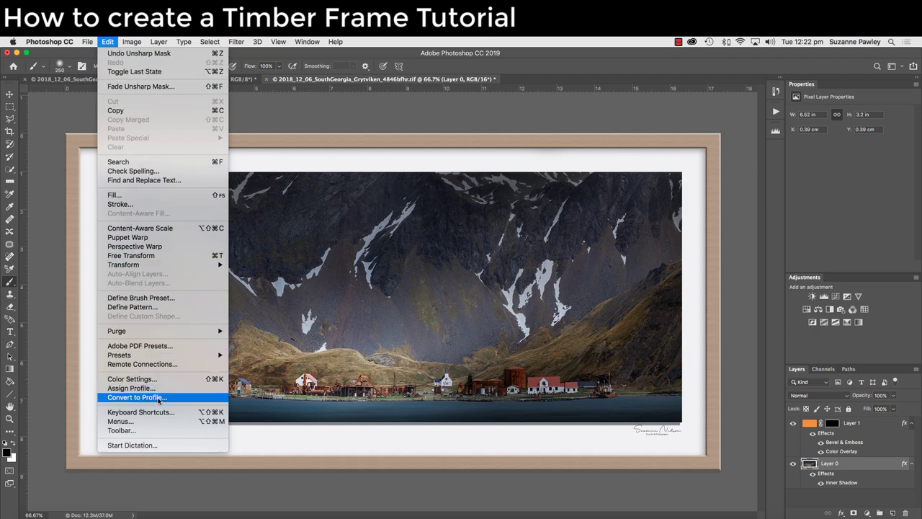
{"action": "key", "text": "Escape"}
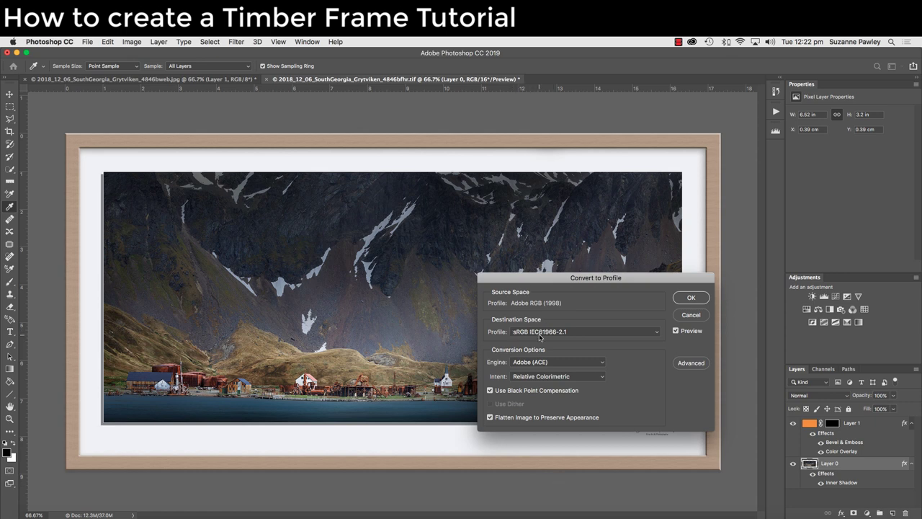
{"action": "left_click", "coordinate": [657, 333]}
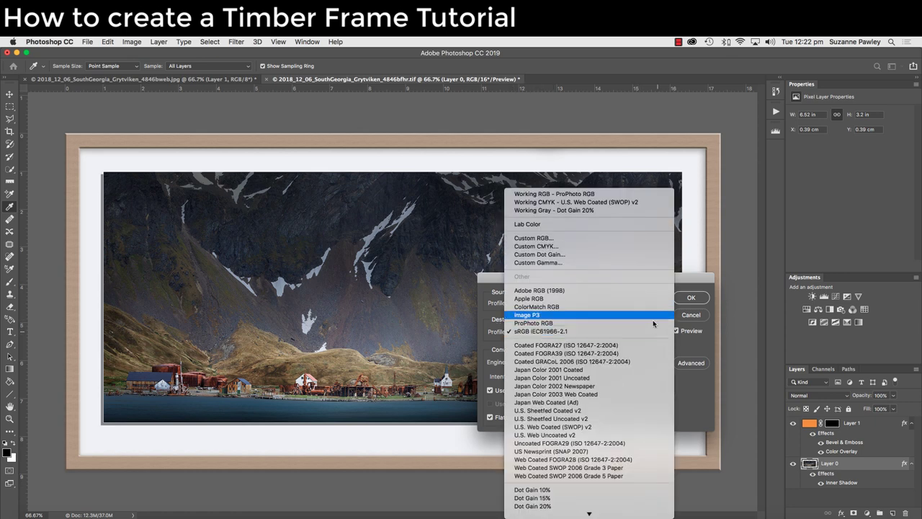
{"action": "left_click", "coordinate": [611, 333]}
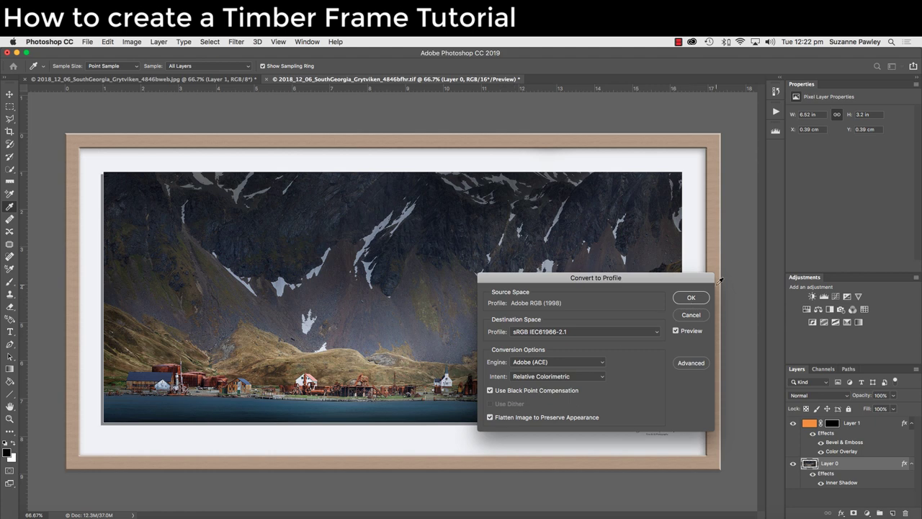
{"action": "left_click", "coordinate": [691, 298]}
{"action": "key", "text": "b"}
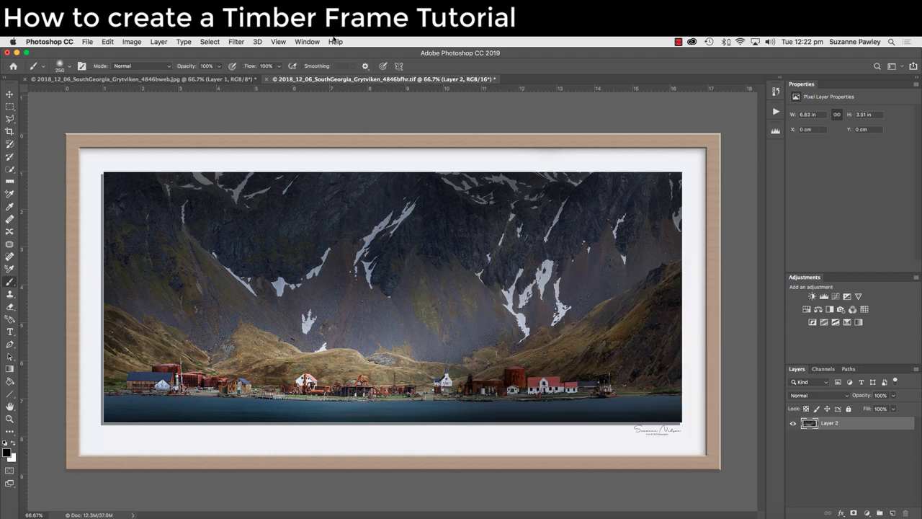
Step: Save as quality-12 JPEG 2018_12_06_SouthGeorgia_Grytviken_4846bwebframe.jpg, replacing the existing file
{"action": "left_click", "coordinate": [87, 42]}
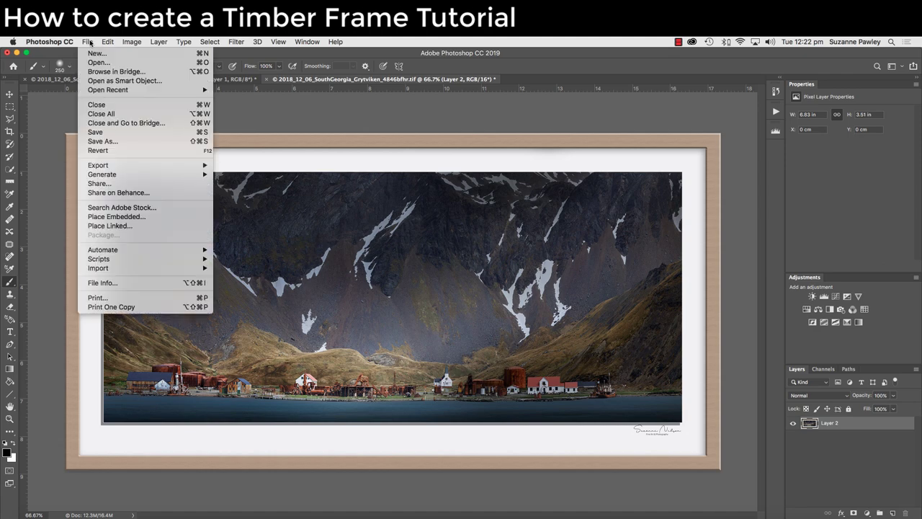
{"action": "left_click", "coordinate": [103, 141]}
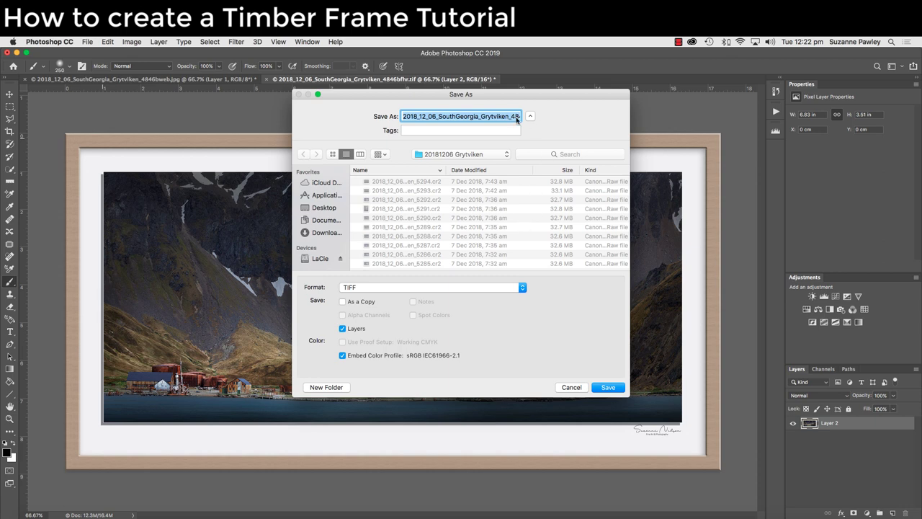
{"action": "left_click", "coordinate": [503, 116]}
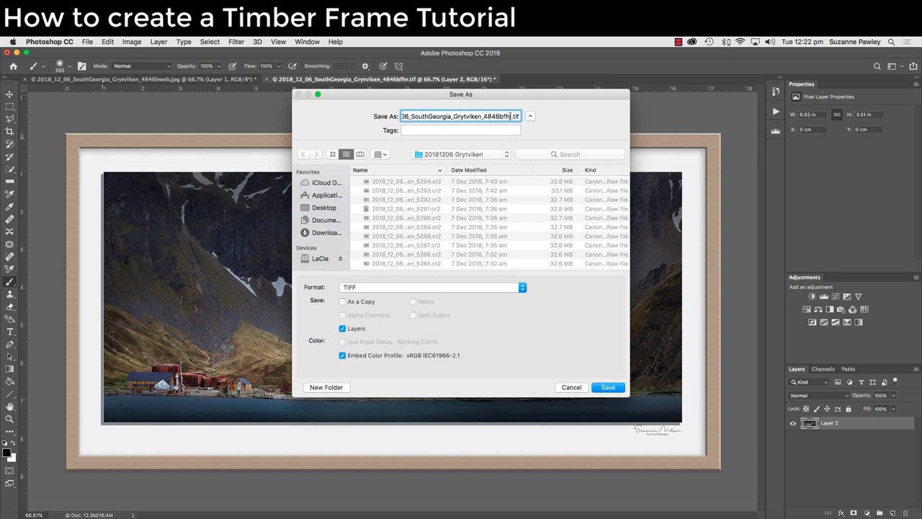
{"action": "key", "text": "BackSpace"}
{"action": "key", "text": "BackSpace"}
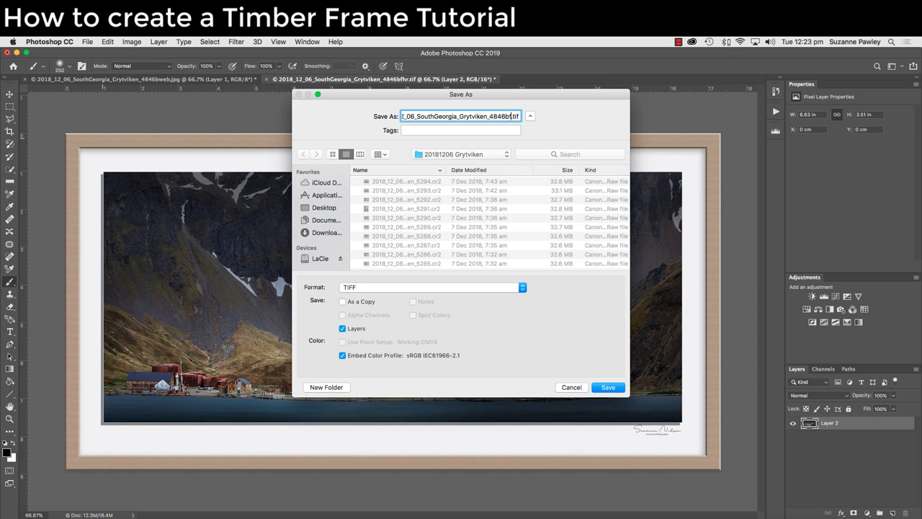
{"action": "type", "text": "webf"}
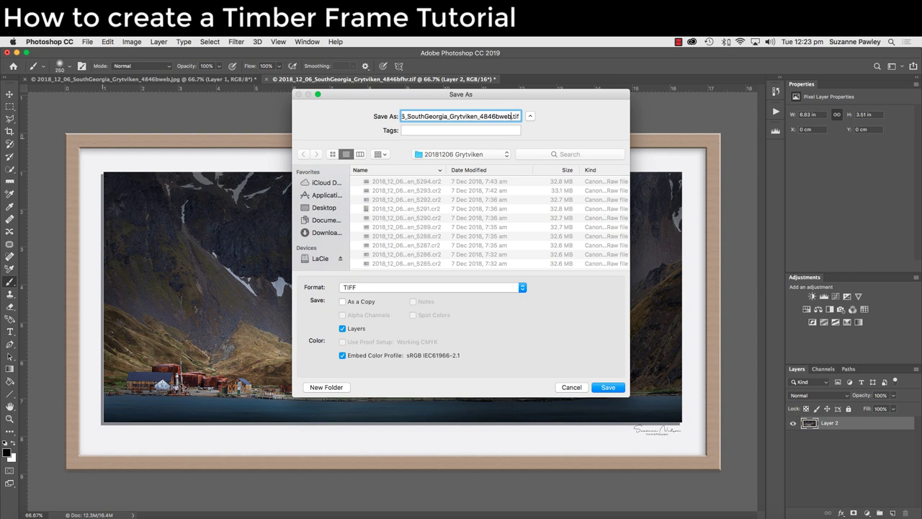
{"action": "type", "text": "rame"}
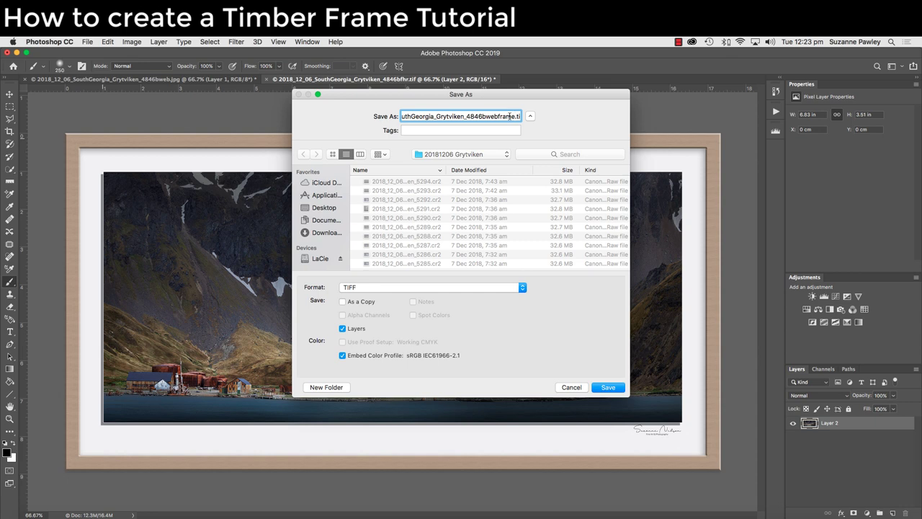
{"action": "left_click", "coordinate": [522, 288]}
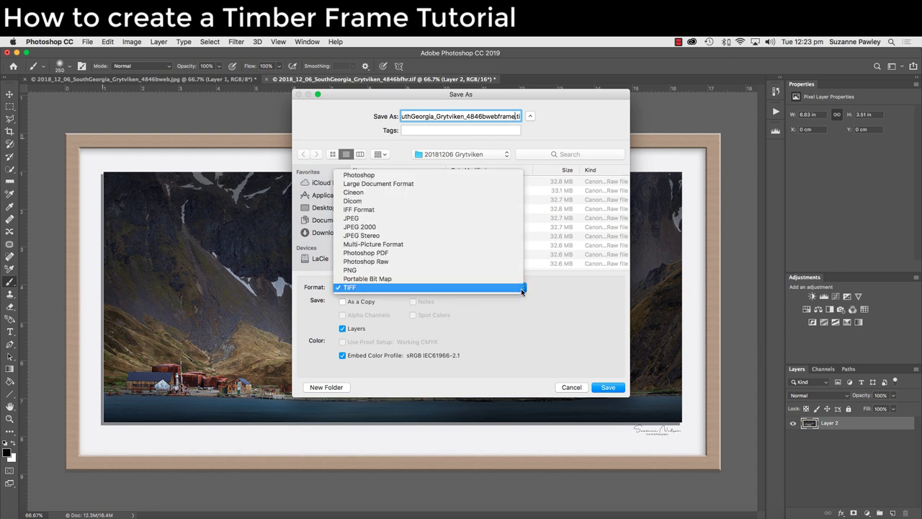
{"action": "left_click", "coordinate": [505, 218]}
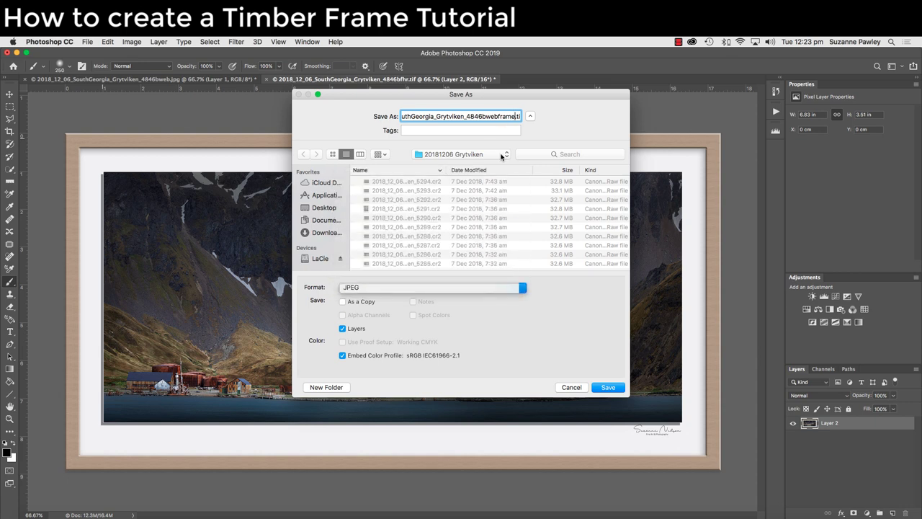
{"action": "left_click", "coordinate": [613, 389]}
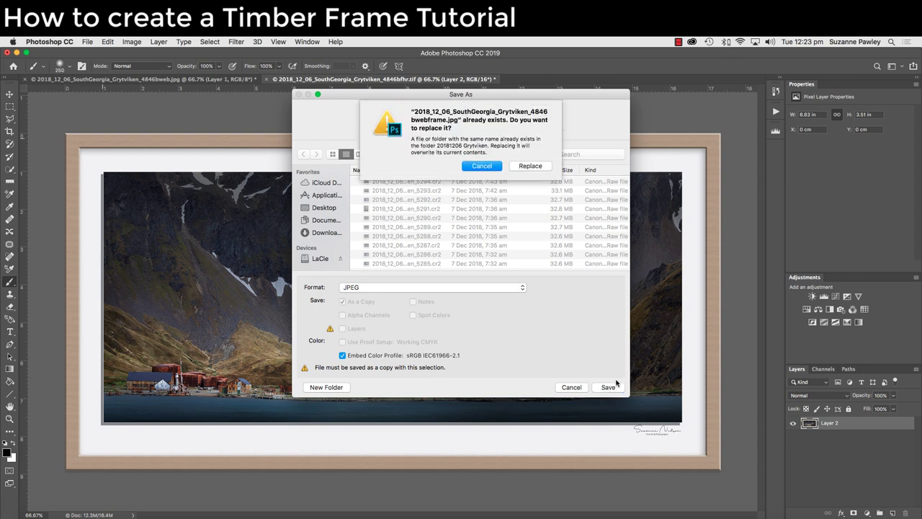
{"action": "left_click", "coordinate": [530, 166]}
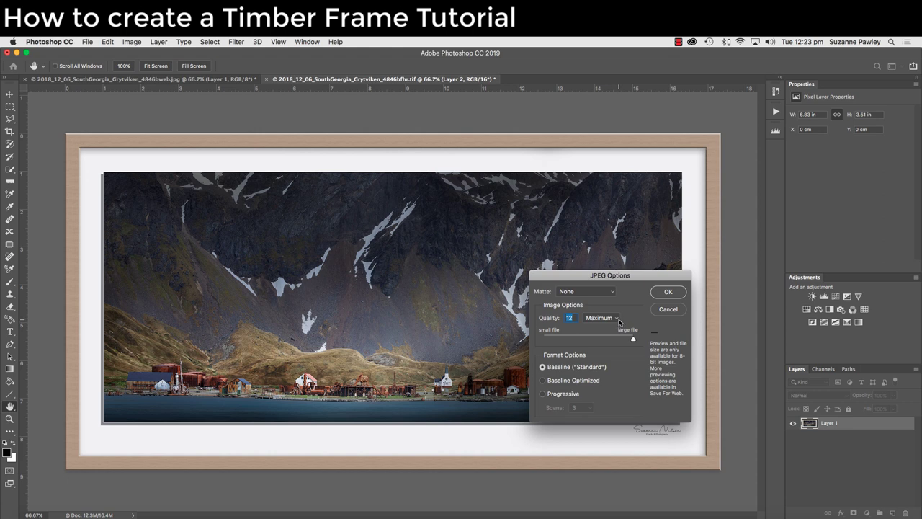
{"action": "left_click", "coordinate": [669, 292]}
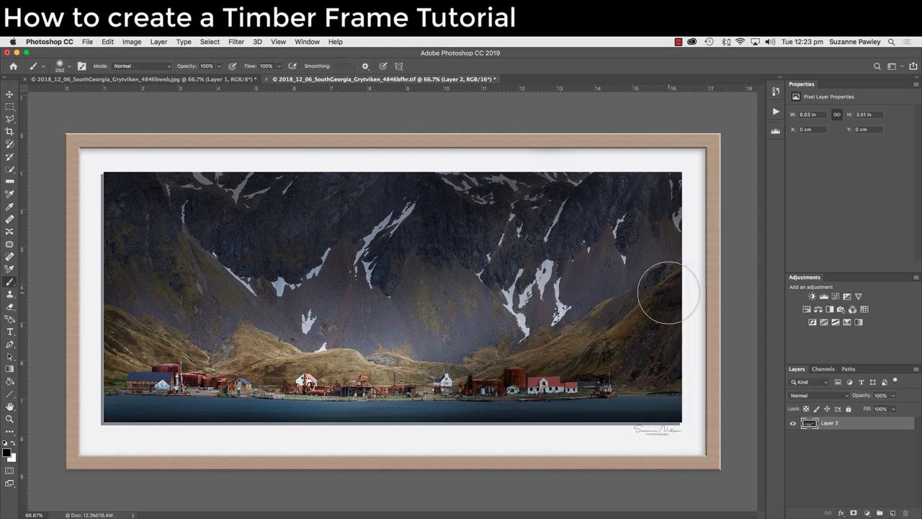